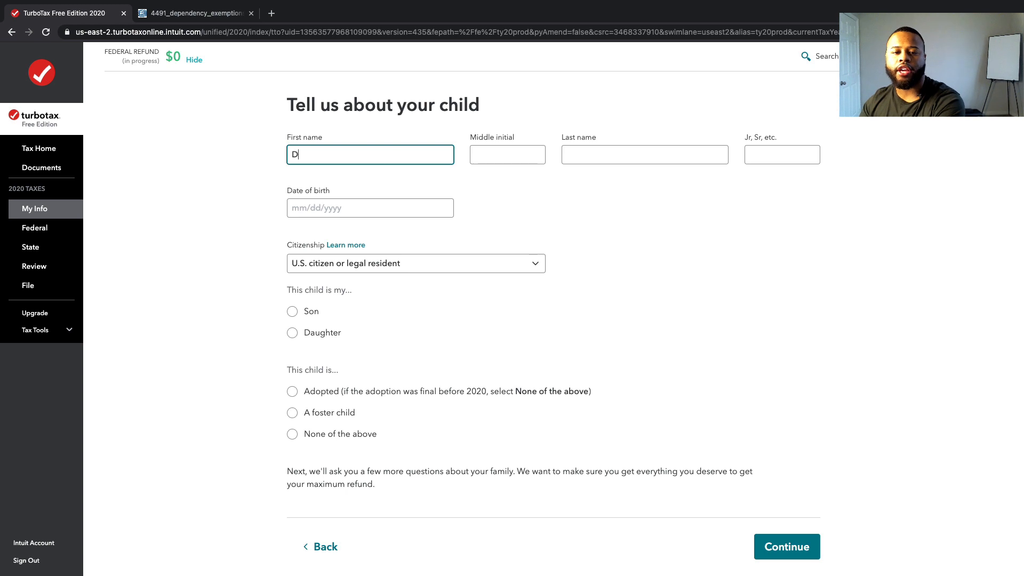
- Enter the child's last name and birth date 12/31/2020
key("Tab")
key("Tab")
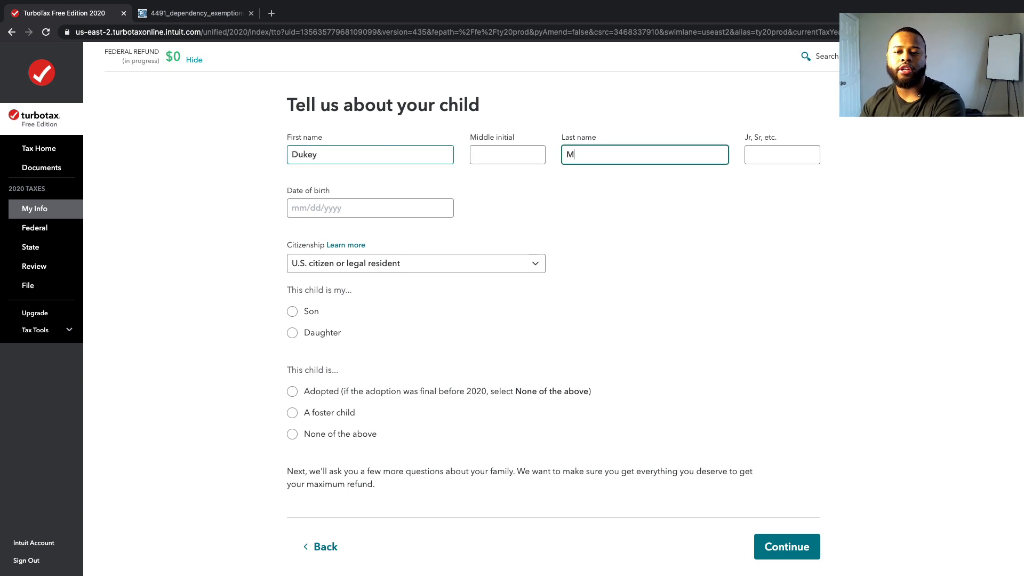
type("Morris")
key("Tab")
key("Tab")
type("12")
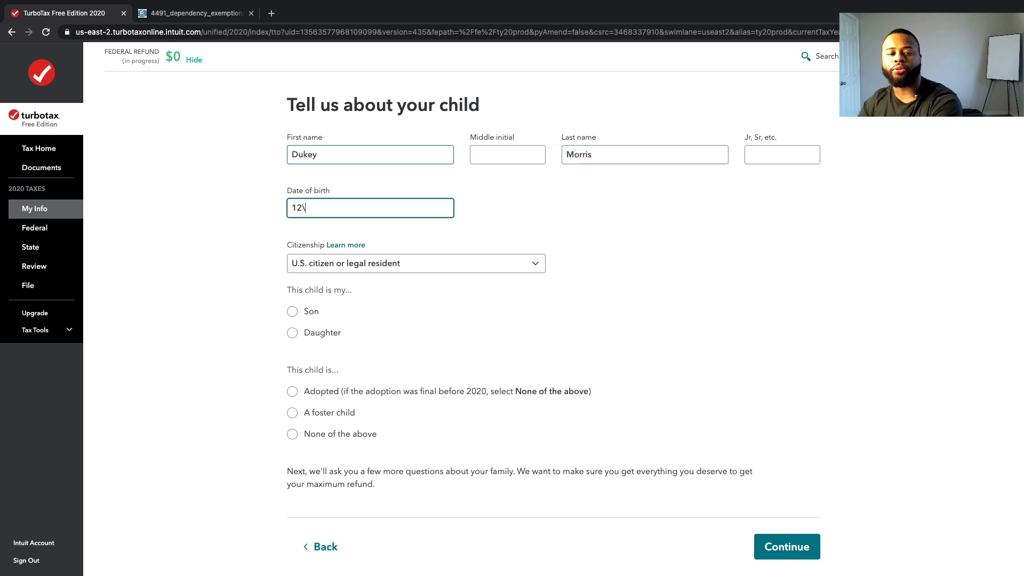
key("BackSpace")
key("BackSpace")
type("12/")
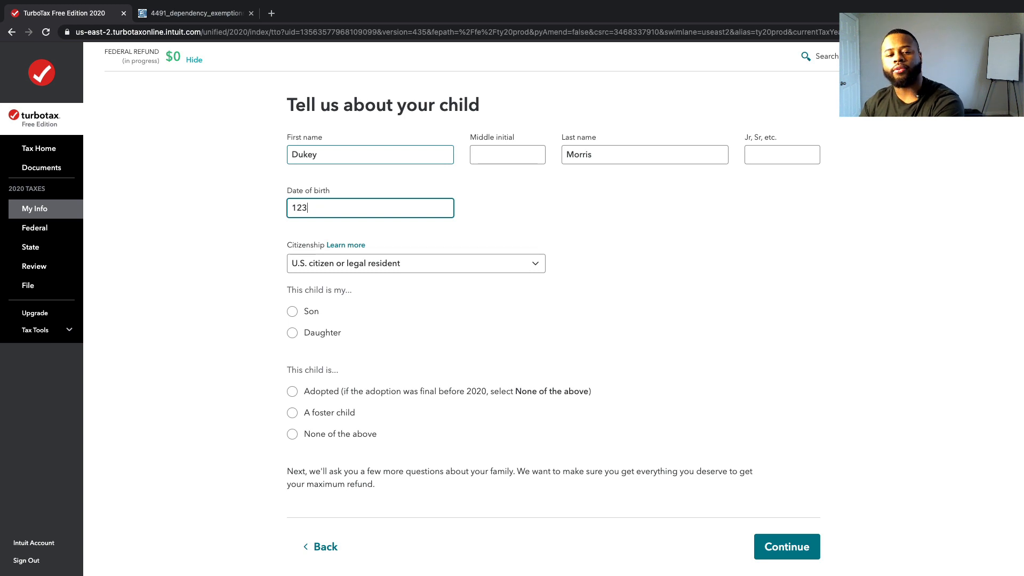
type("31/2020")
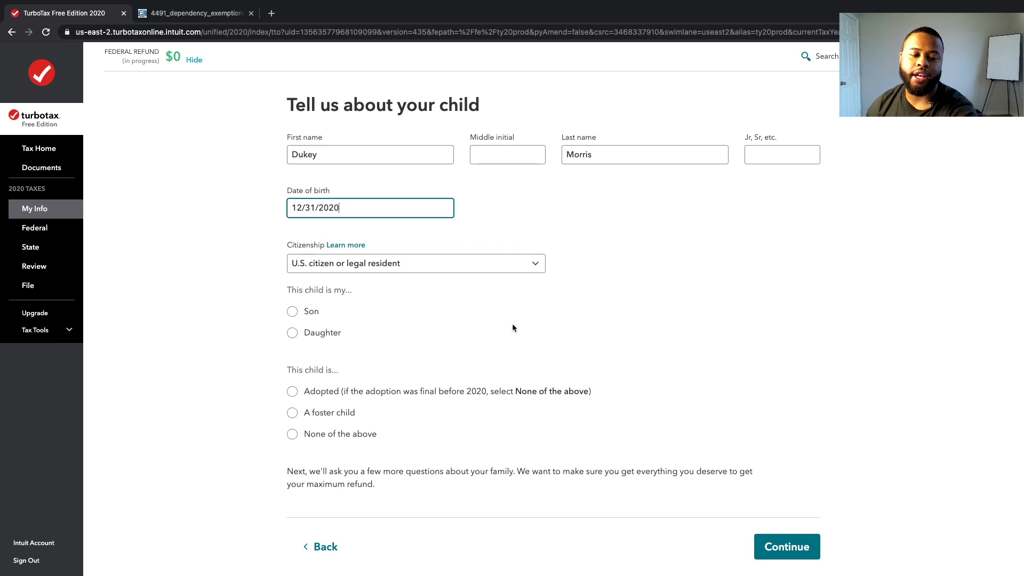
- Mark the child as your son, not adopted or fostered, and submit the details
scroll(512, 328, "down", 1)
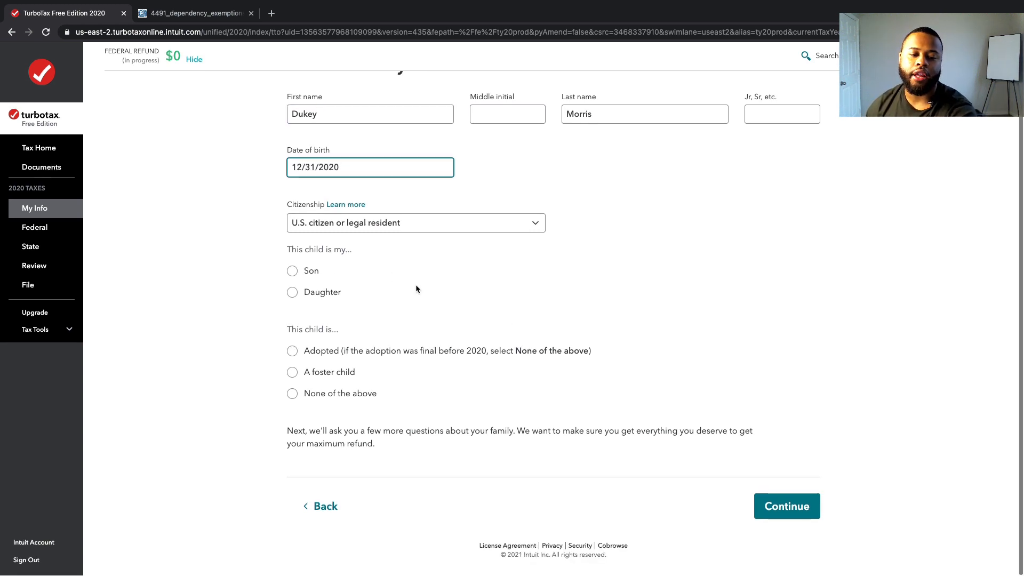
left_click(293, 272)
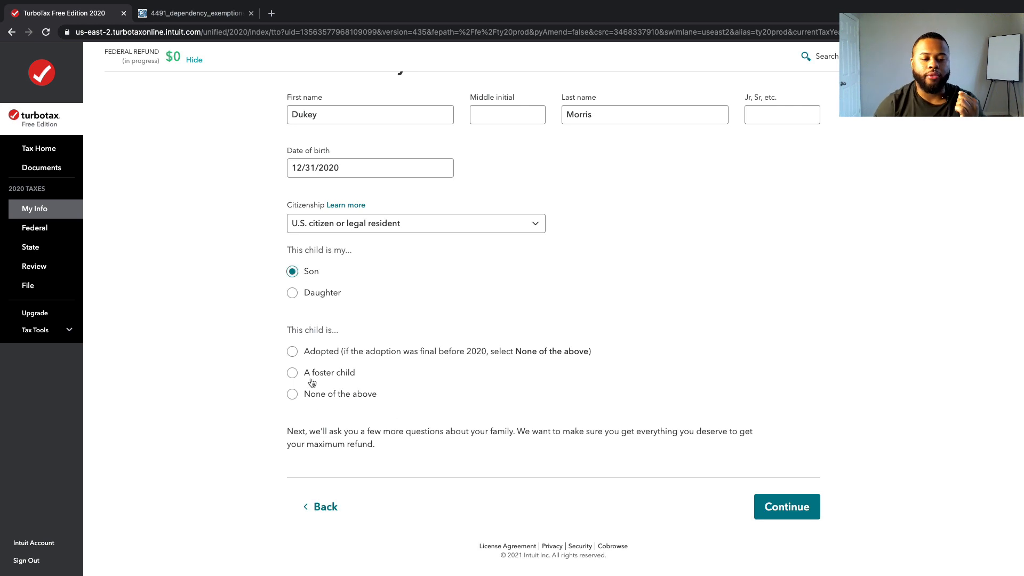
left_click(293, 394)
left_click(799, 508)
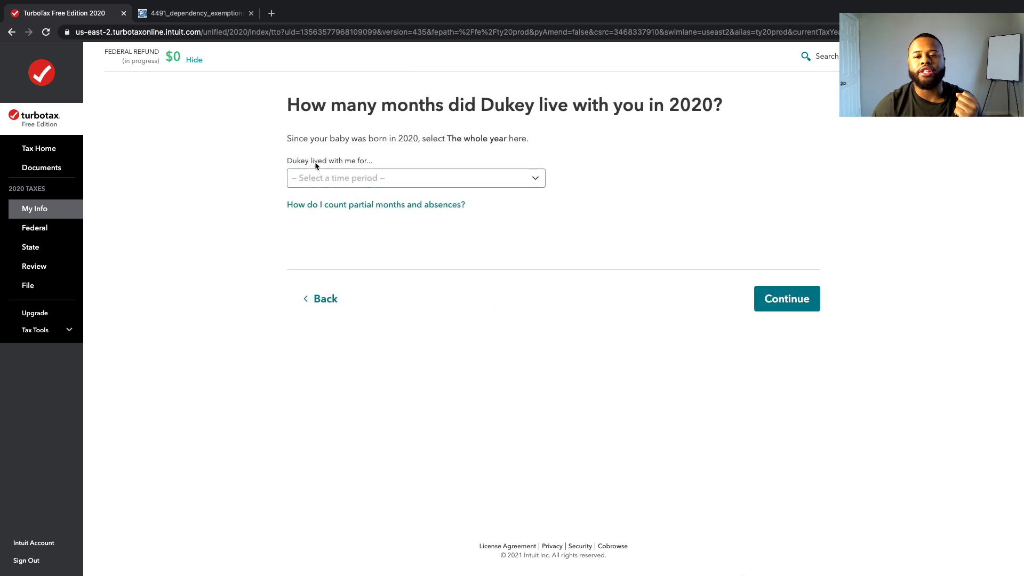
- Answer that your son lived with you for 1 month in 2020
left_click_drag(279, 102, 736, 114)
left_click(646, 185)
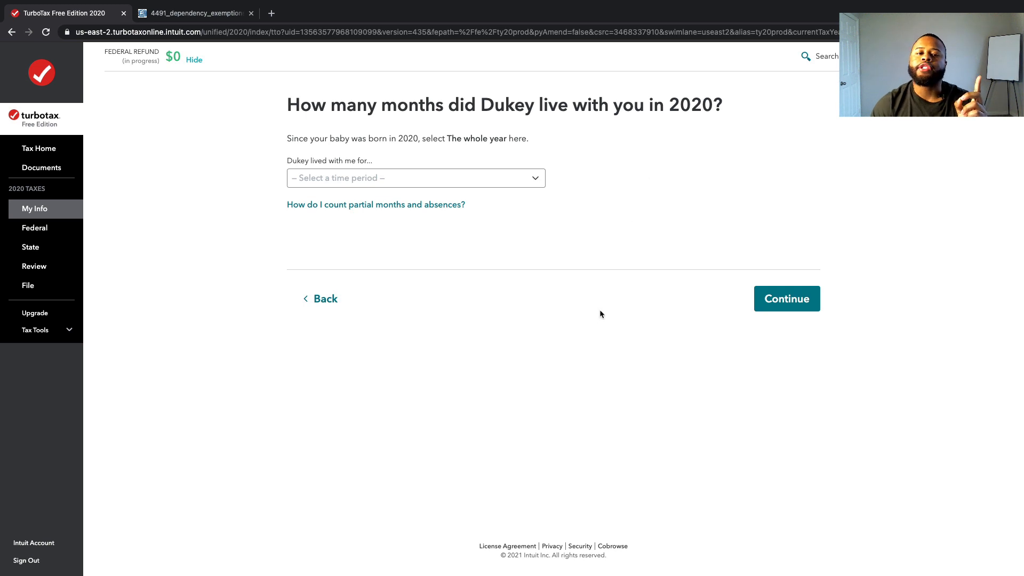
left_click(531, 182)
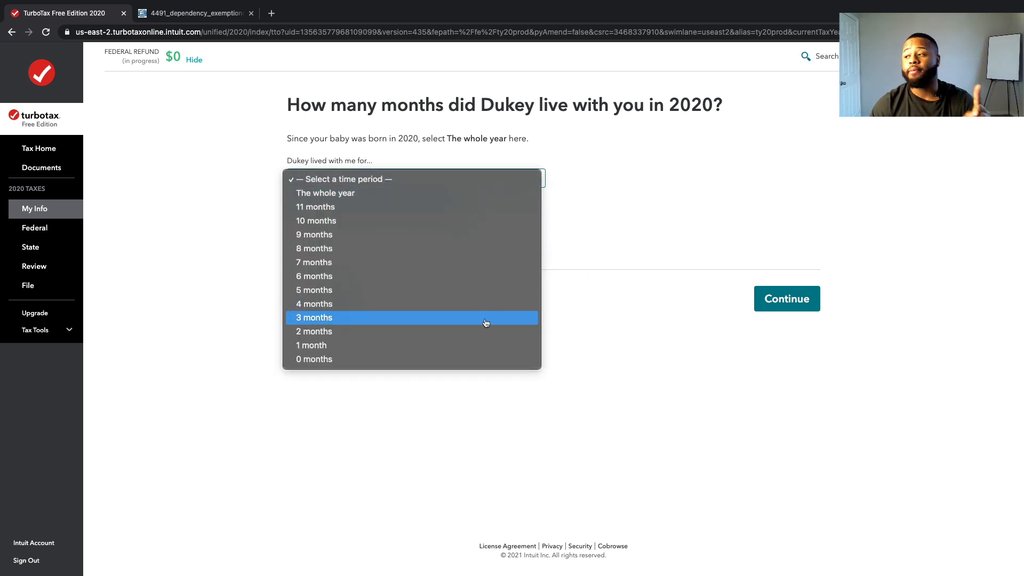
left_click(481, 348)
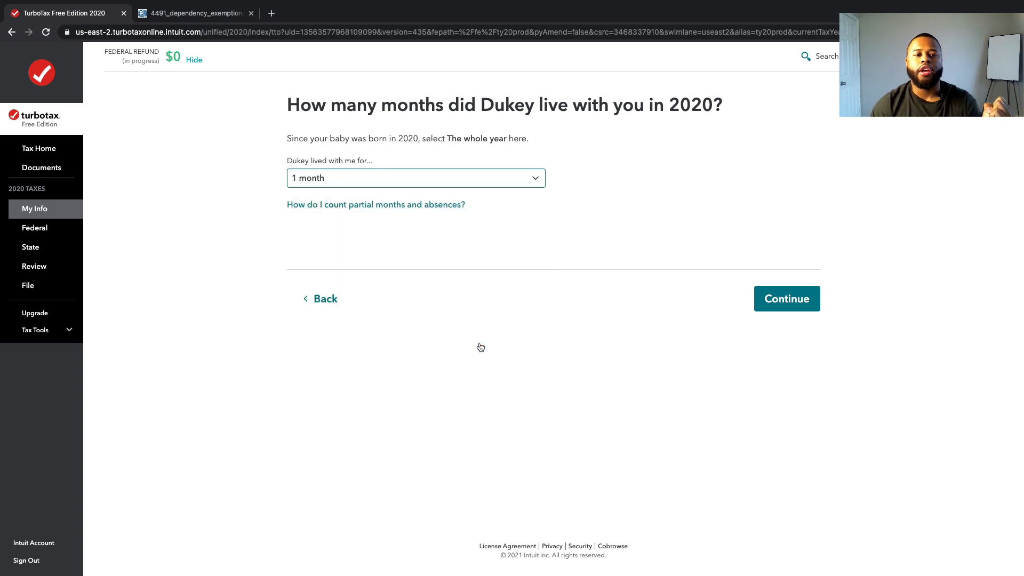
left_click(787, 301)
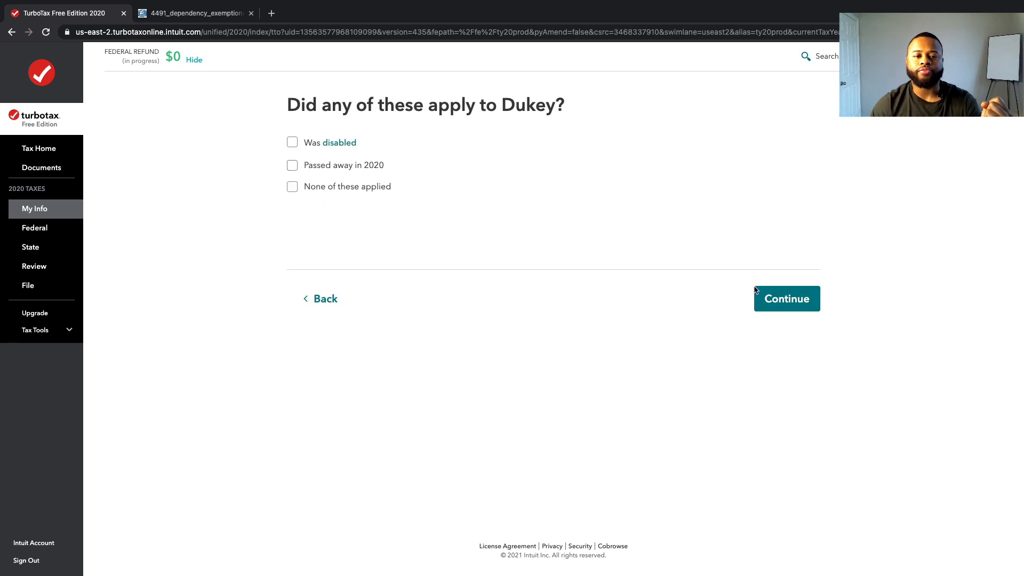
- Answer that none of the listed situations applied and he didn't pay his own living expenses
left_click(766, 298)
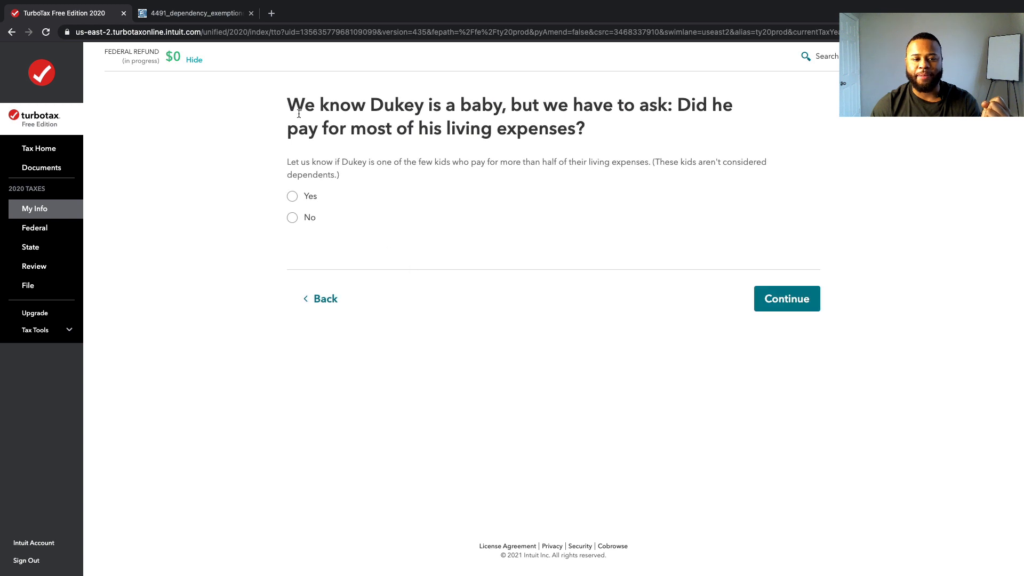
left_click_drag(287, 104, 637, 139)
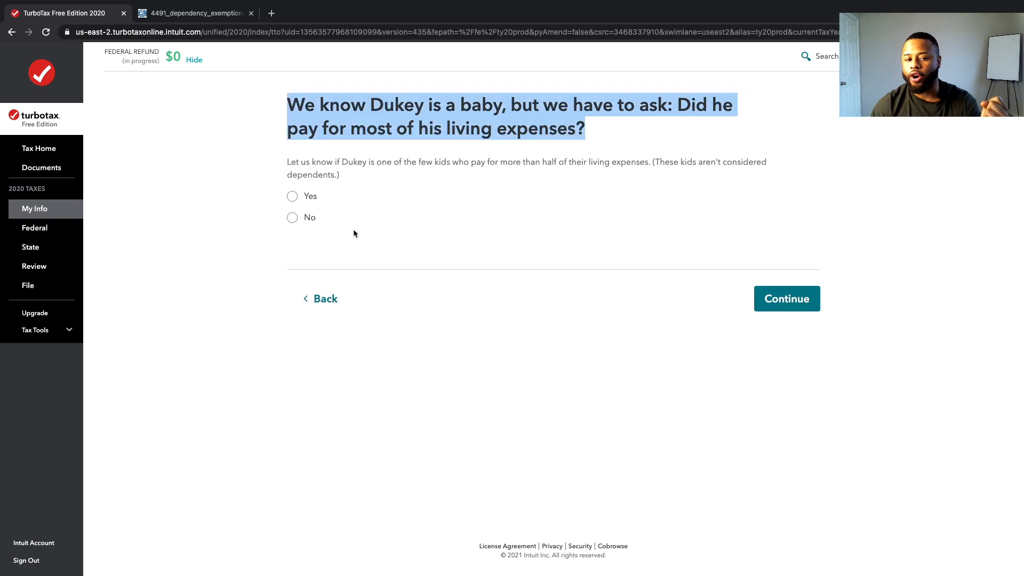
left_click(293, 218)
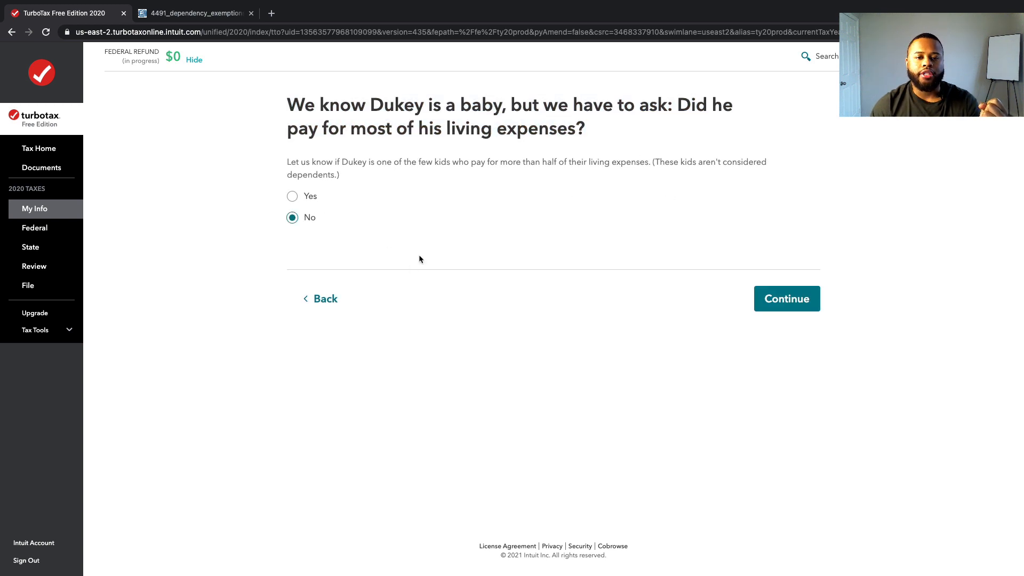
left_click(768, 294)
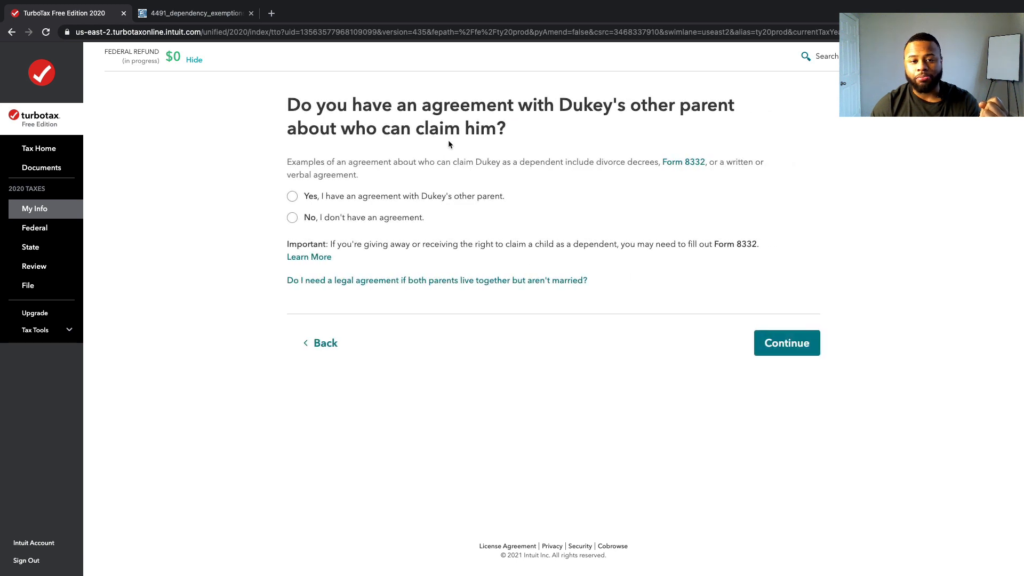
- Record an agreement with the other parent, who won't claim him for 2020
left_click(295, 201)
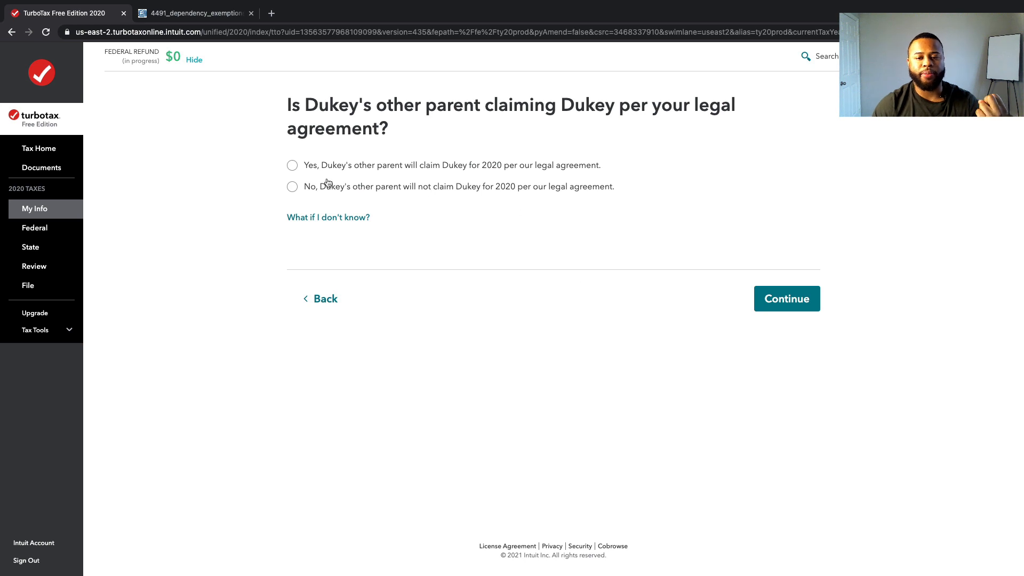
left_click(308, 186)
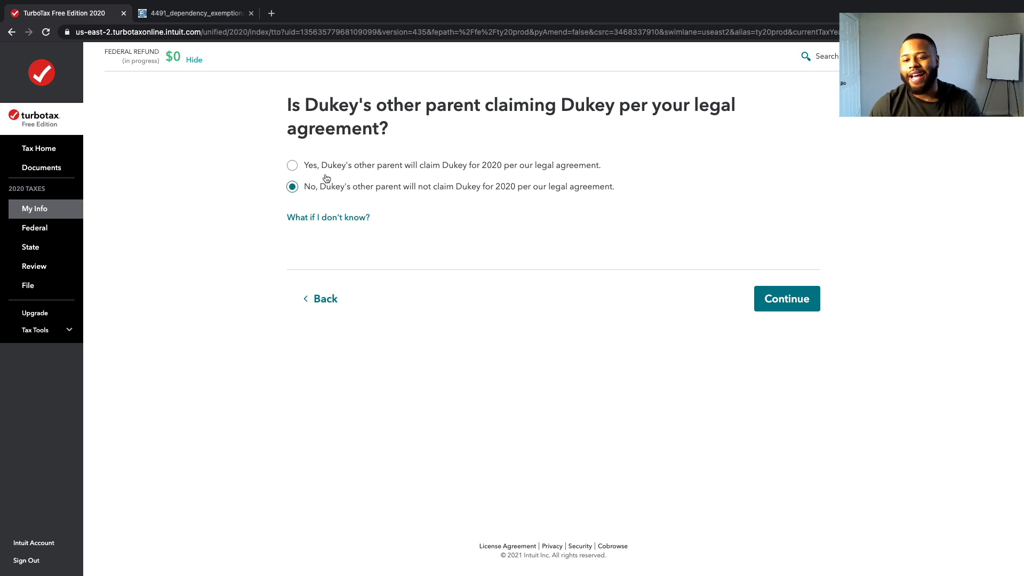
left_click(787, 299)
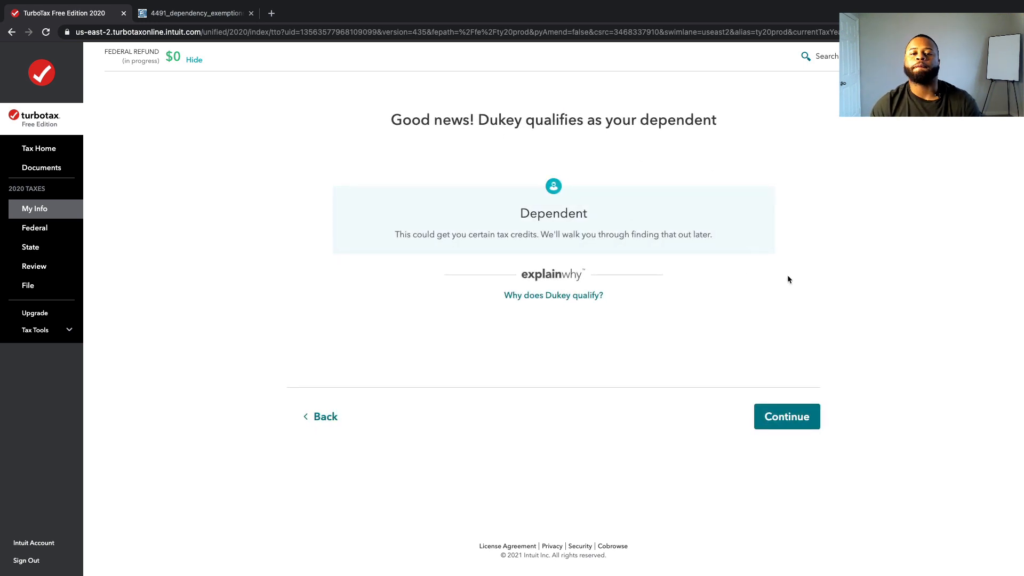
- Enter your son's Social Security number and finish the dependents list
left_click(800, 416)
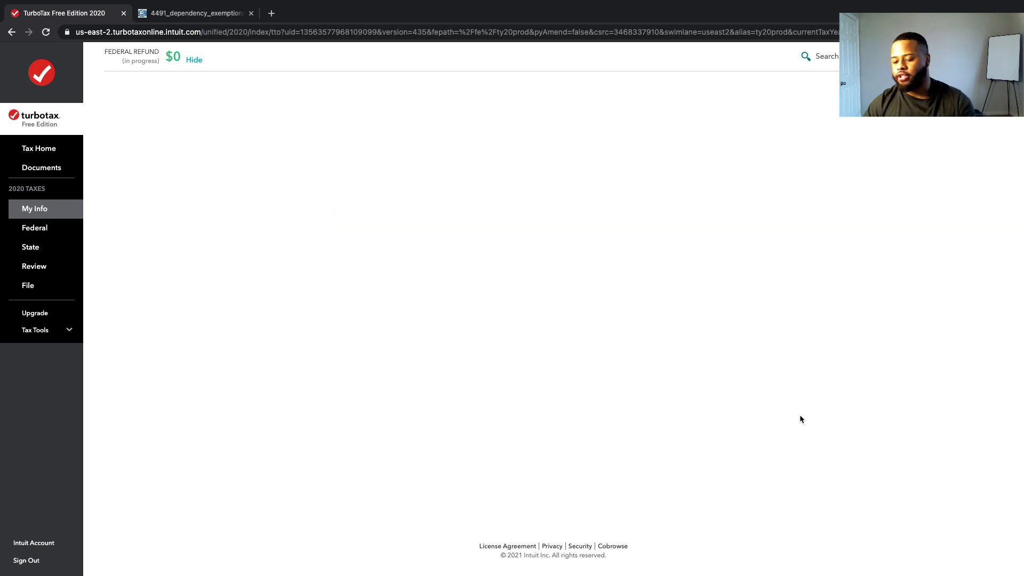
left_click(462, 184)
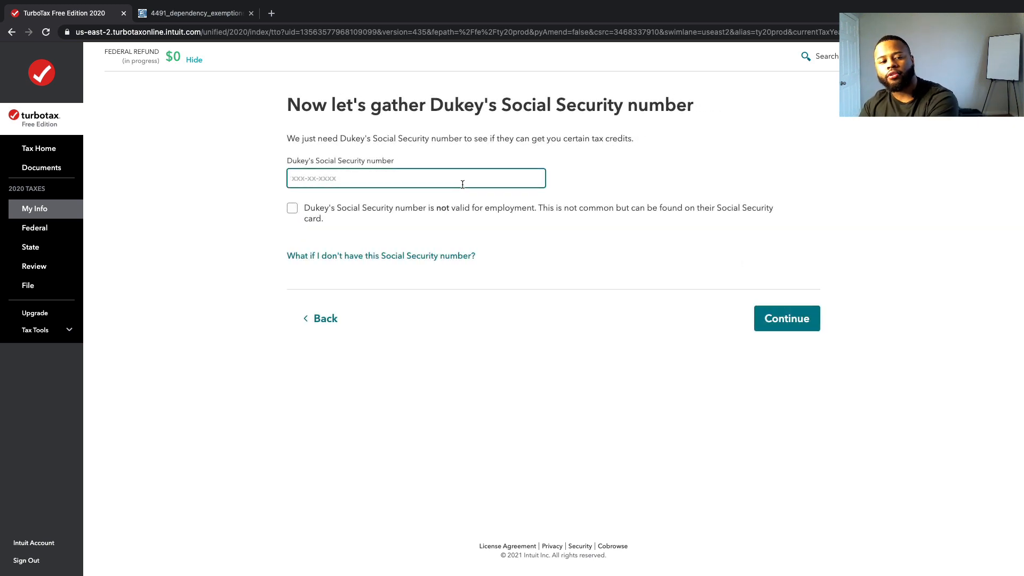
type("22333-")
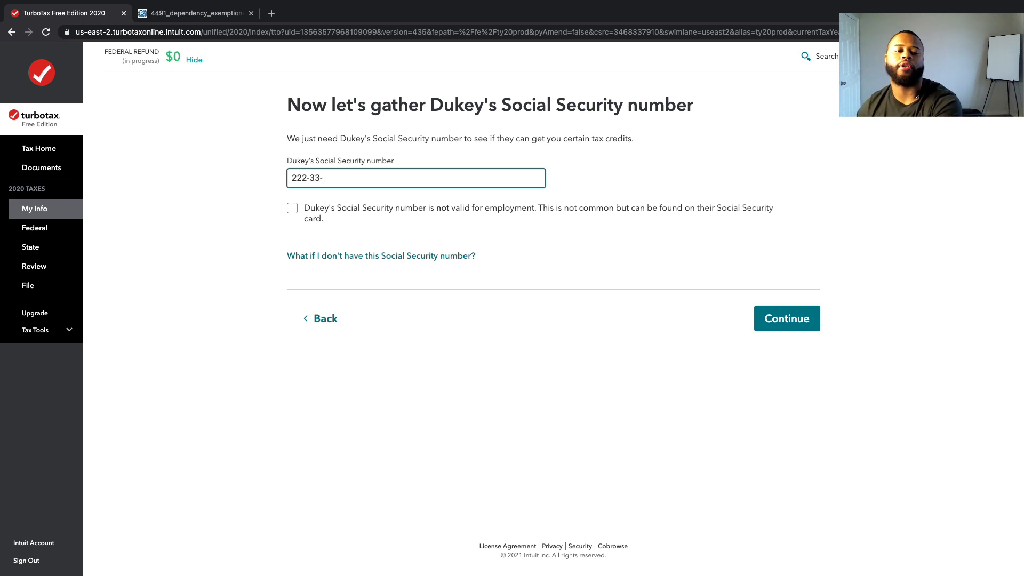
type("4444")
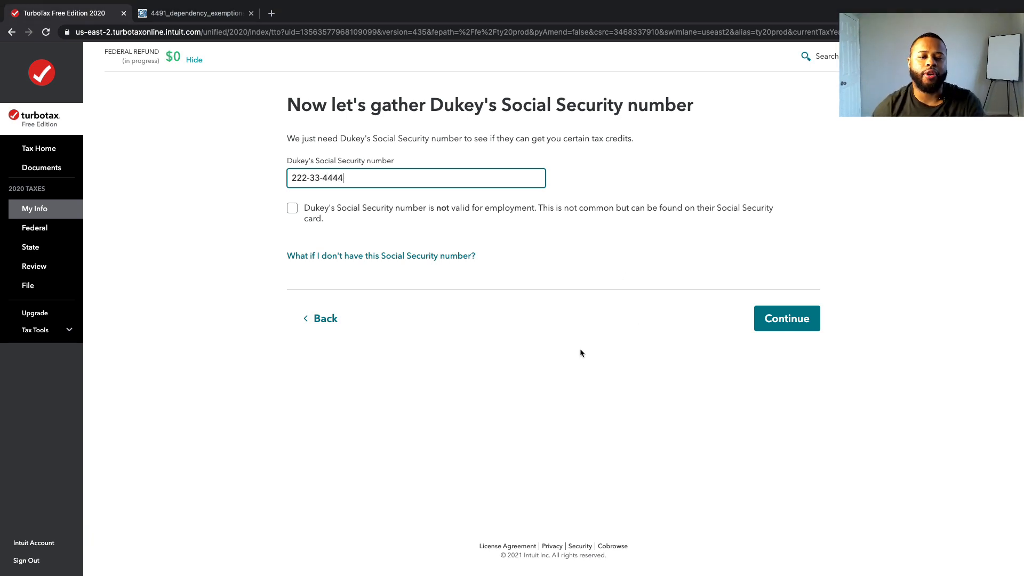
left_click(769, 319)
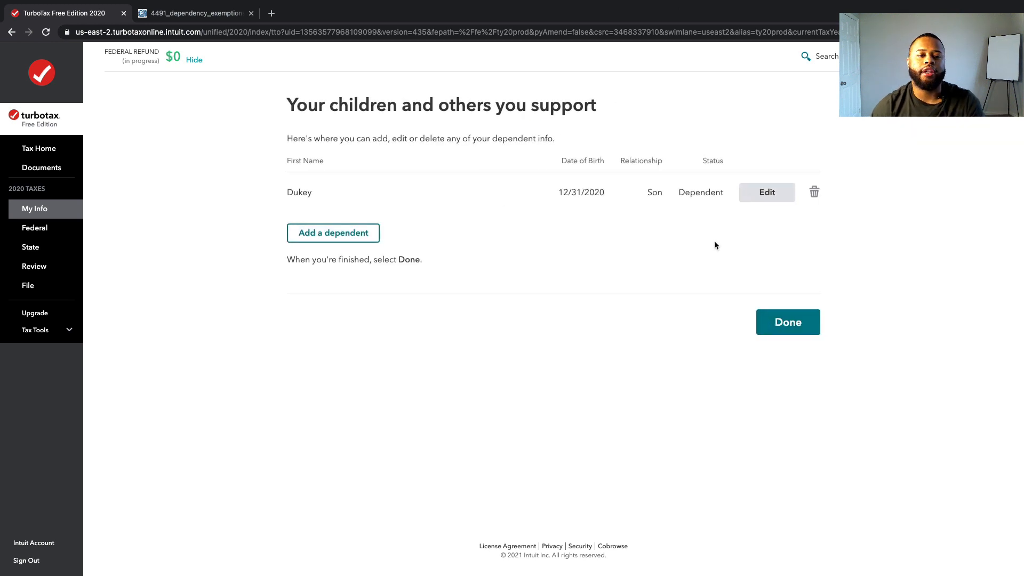
left_click(789, 323)
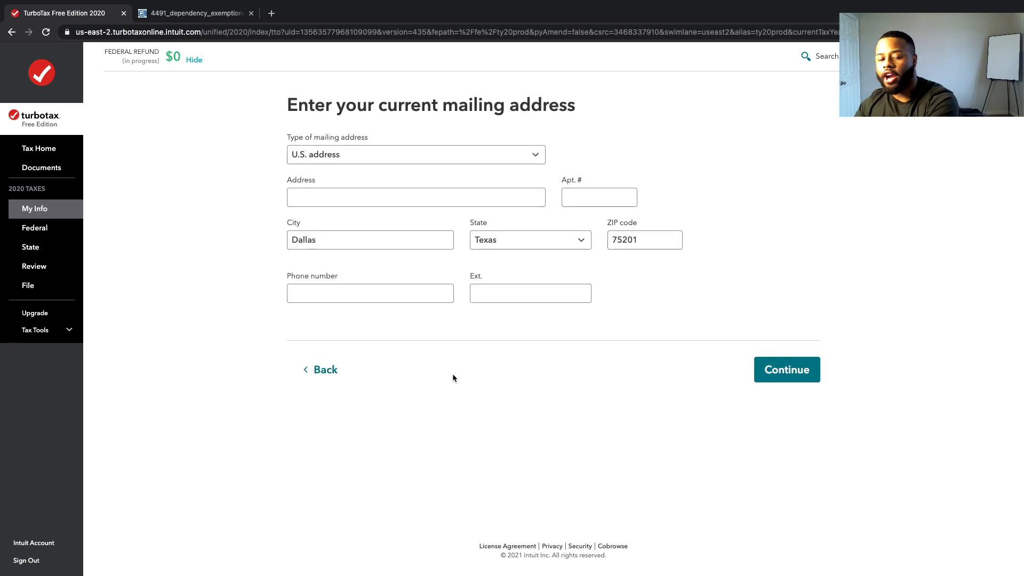
- Enter the new street address, city and phone number for your mailing address
left_click(322, 199)
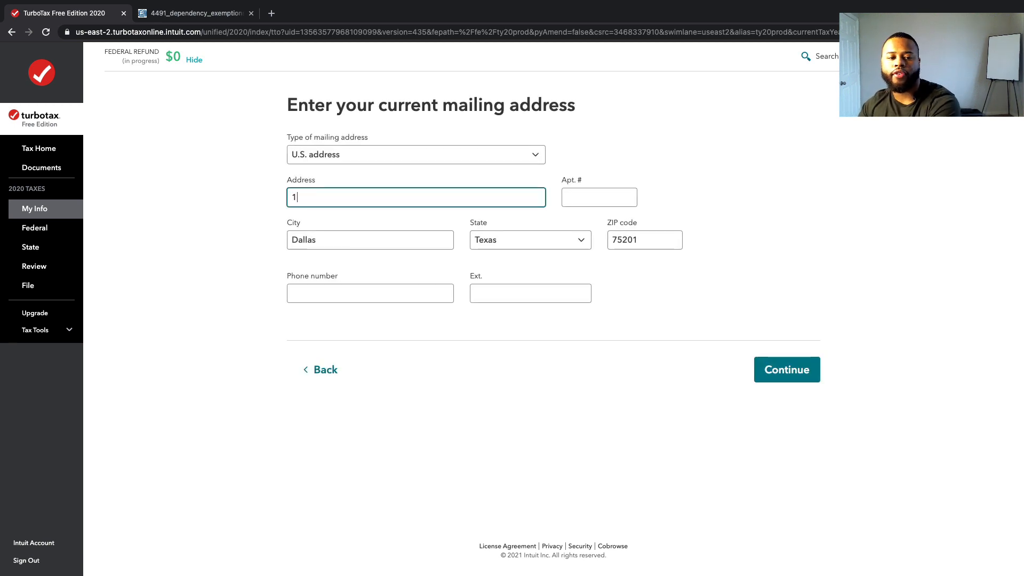
type("123 Feather St")
key("Tab")
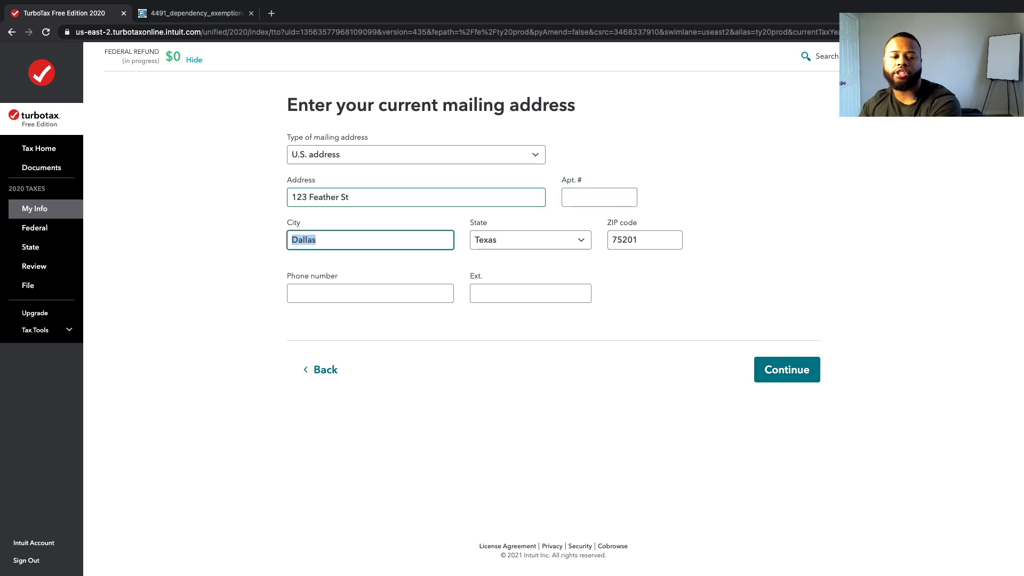
type("C")
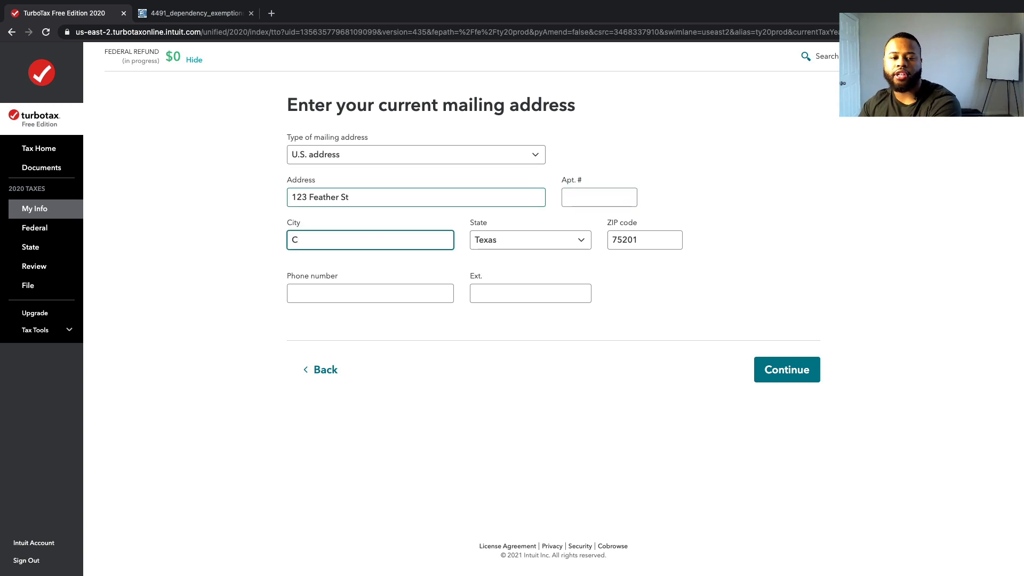
type("hicken City")
key("Tab")
key("Tab")
key("Tab")
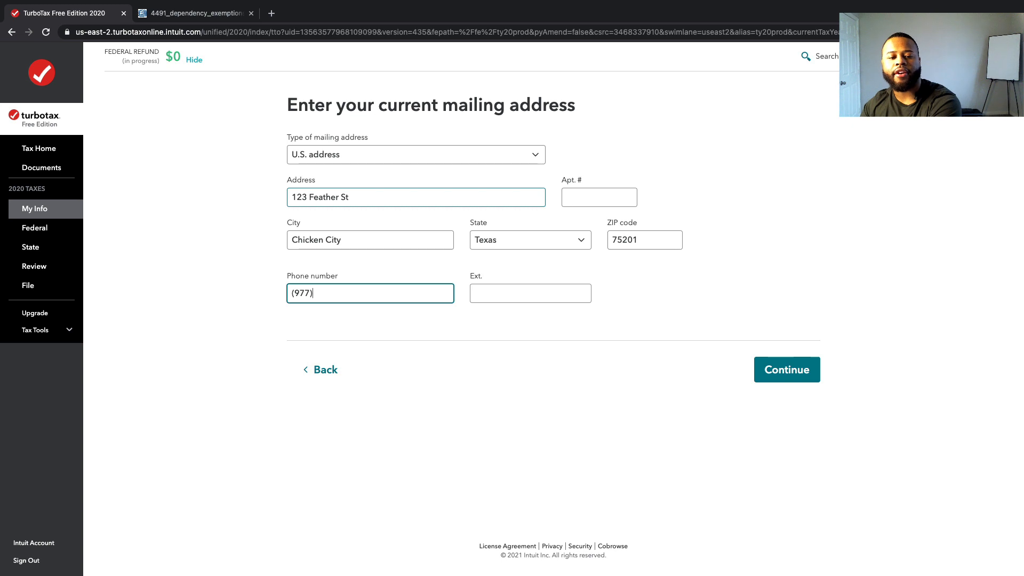
type("977) 555-5555")
left_click(809, 369)
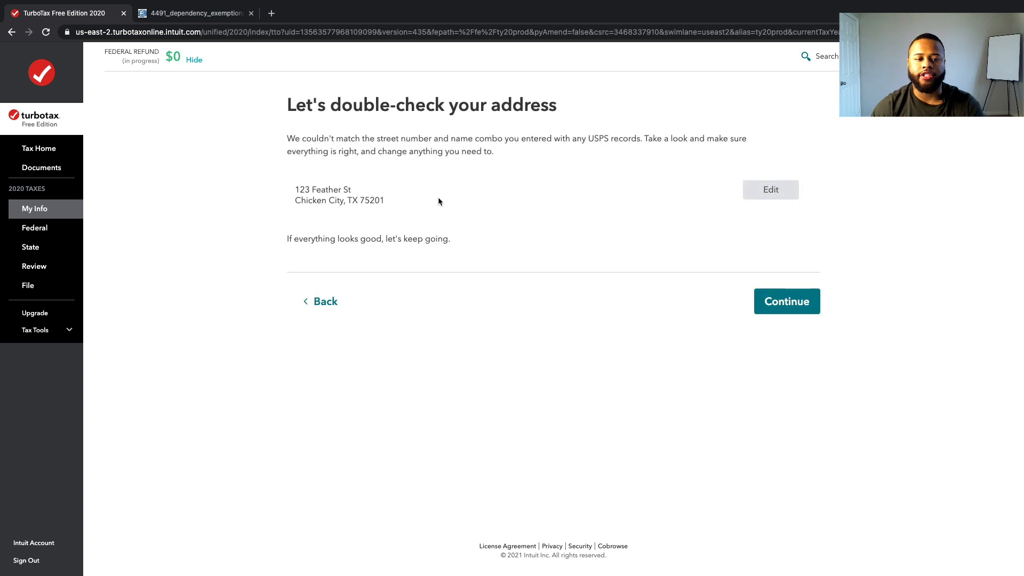
- Accept the unmatched address exactly as entered
left_click_drag(388, 201, 288, 190)
left_click(631, 207)
left_click(782, 305)
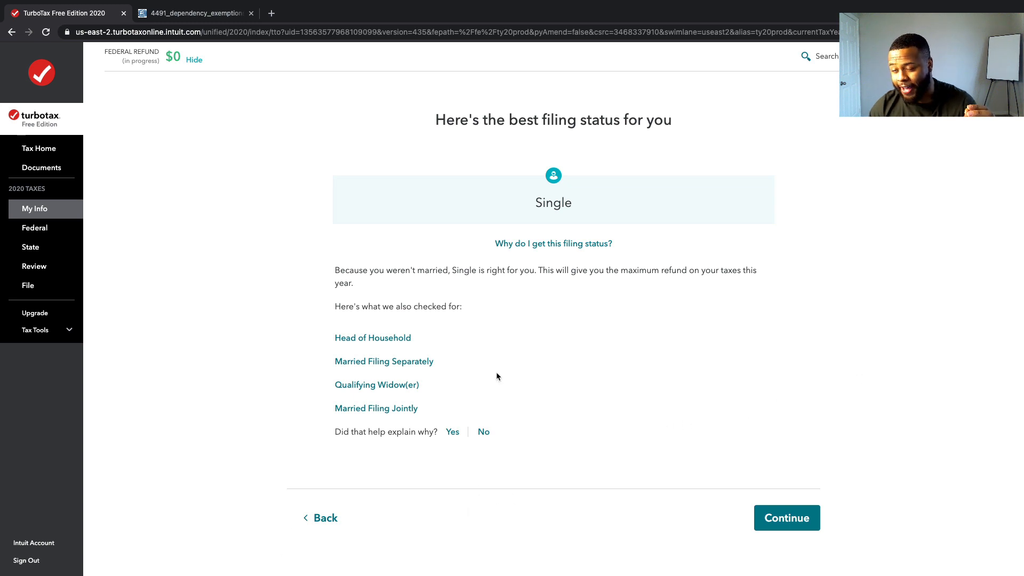
- Check why Head of Household doesn't apply, since your son lived with you under six months, then return to My Info
left_click(338, 341)
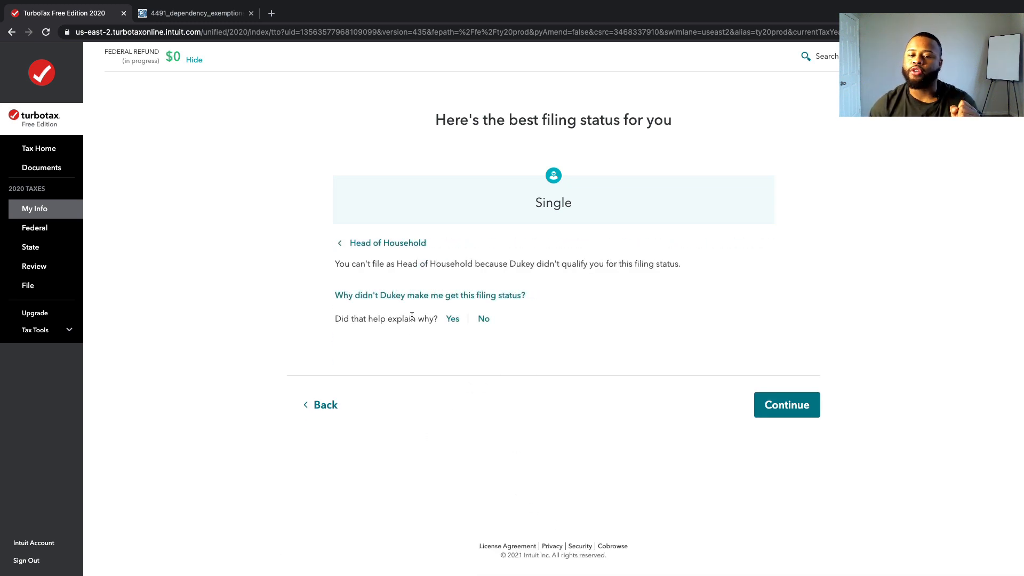
left_click_drag(364, 271, 549, 269)
left_click(549, 270)
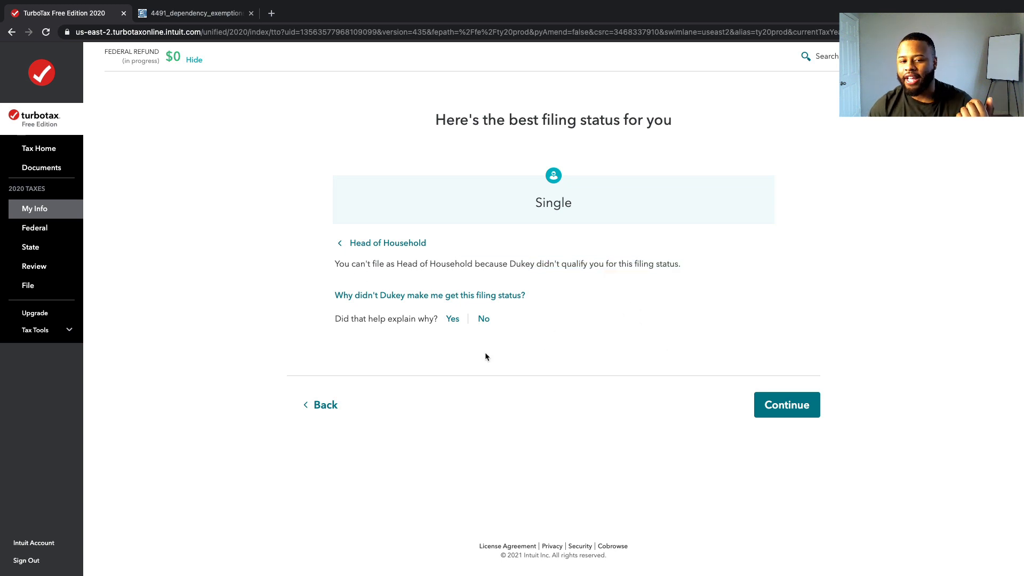
left_click(469, 296)
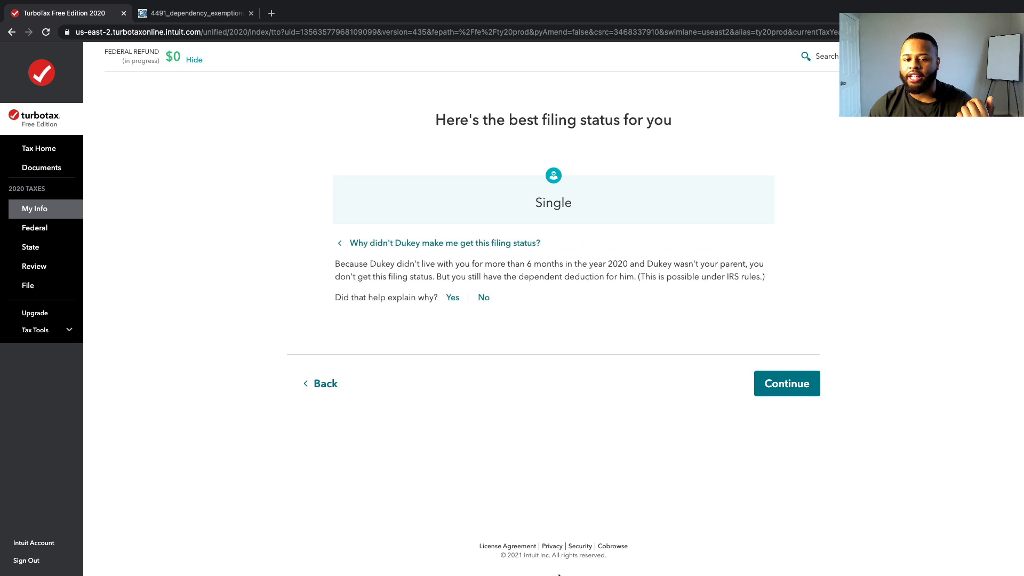
left_click_drag(325, 264, 561, 268)
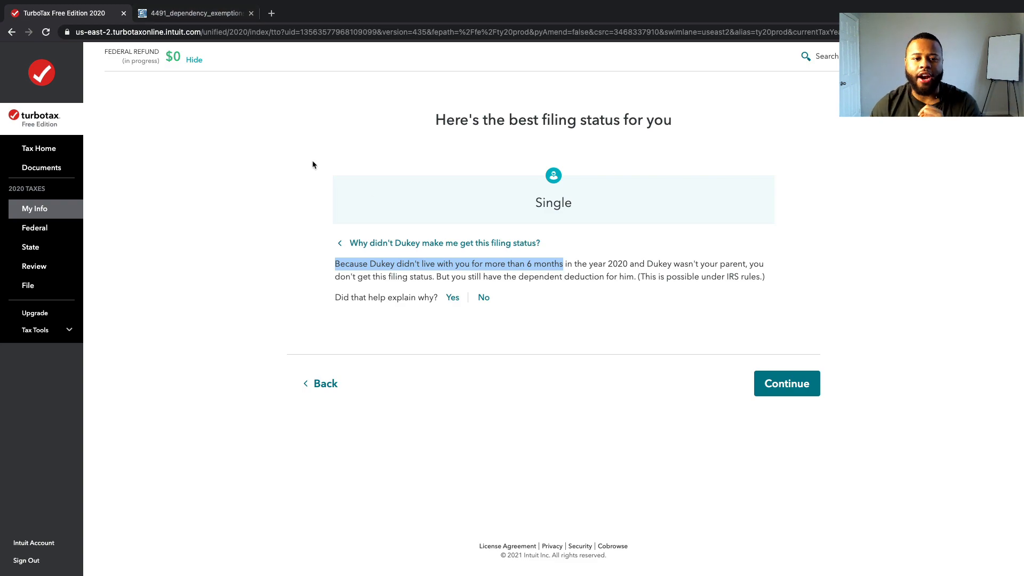
key("ctrl+Tab")
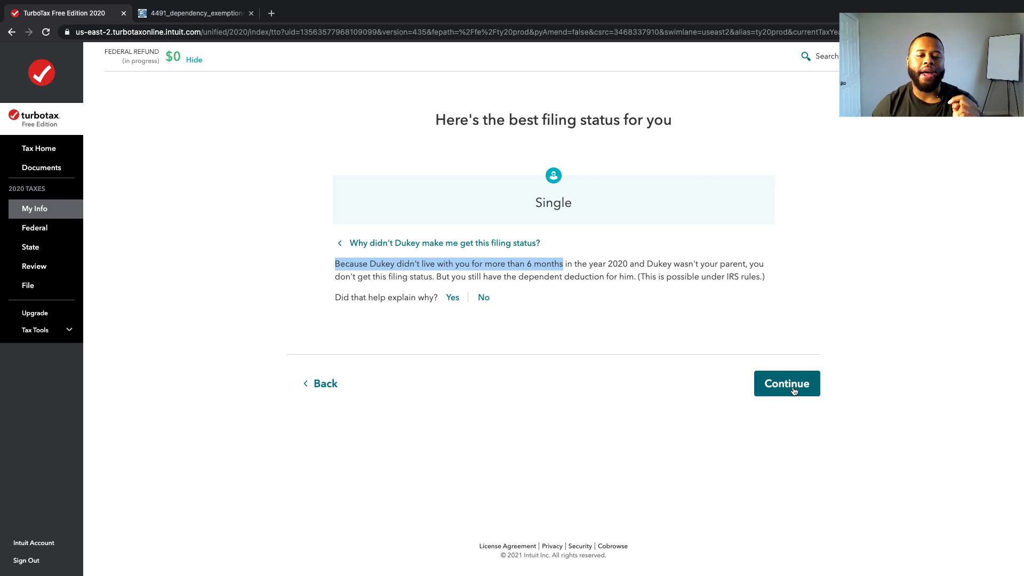
left_click(65, 216)
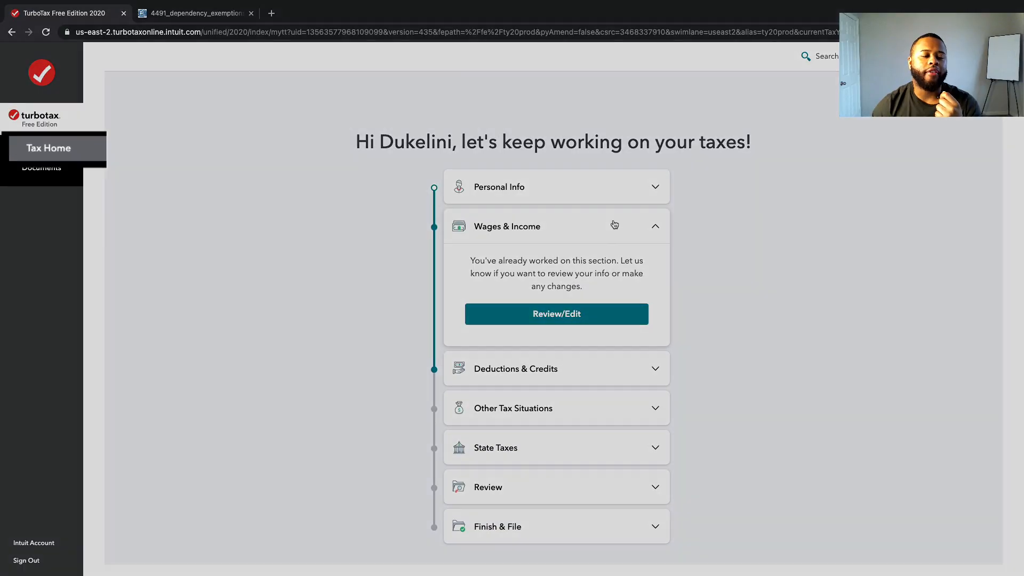
- Resume Personal Info from Tax Home and step through its pages back to the dependents list
left_click(613, 226)
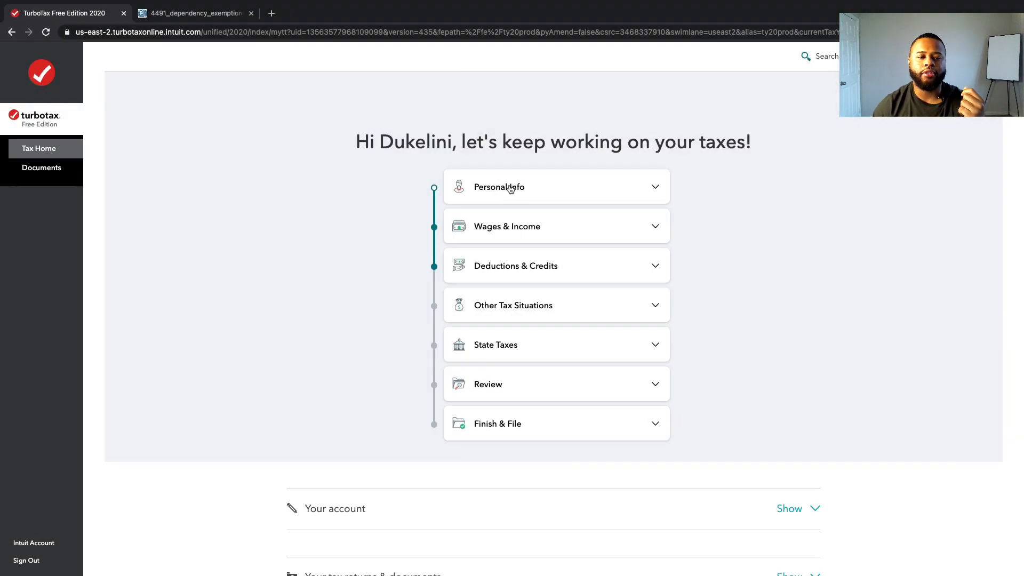
left_click(510, 189)
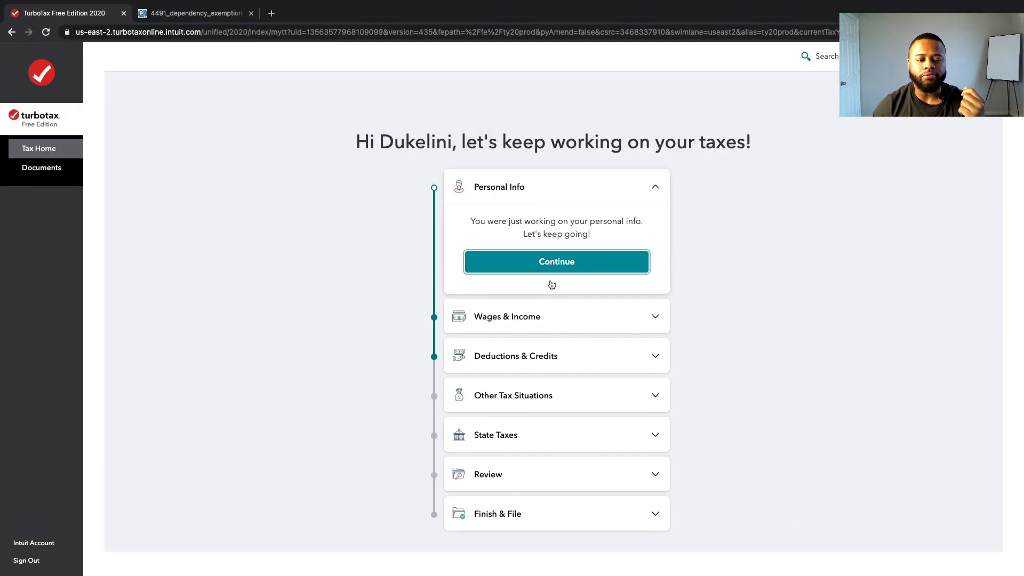
left_click(578, 270)
scroll(503, 367, "down", 15)
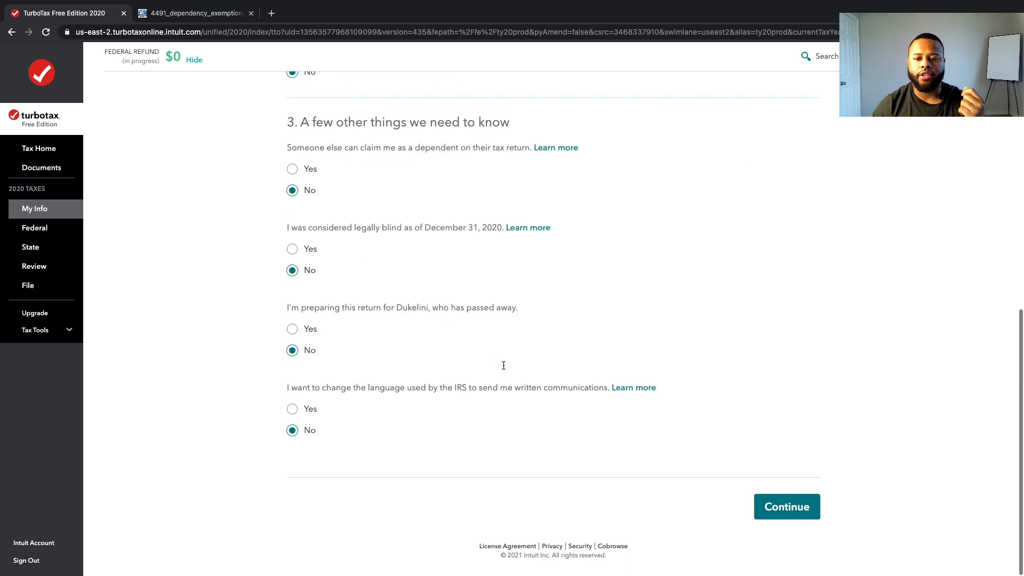
left_click(774, 508)
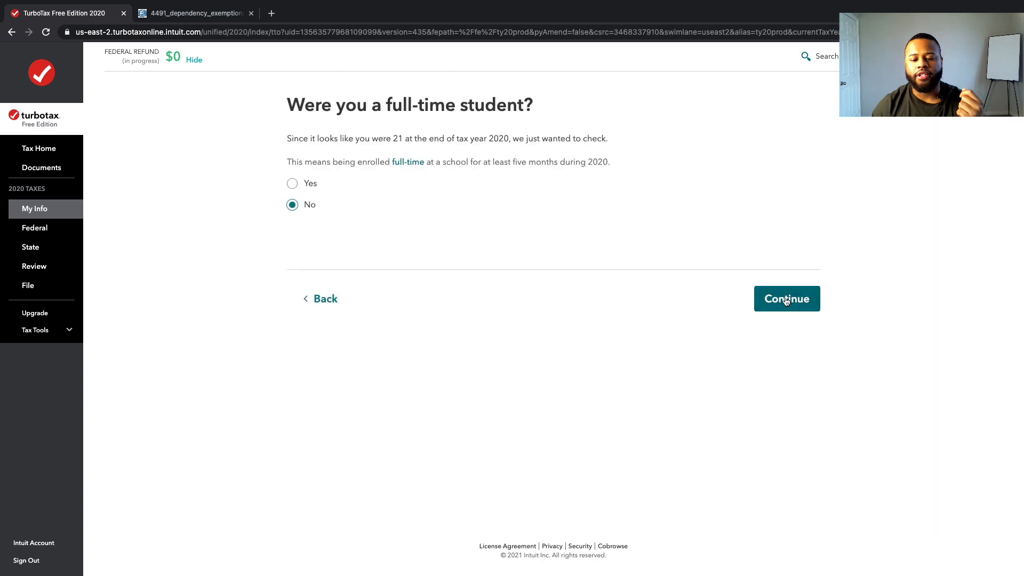
left_click(788, 301)
left_click(787, 374)
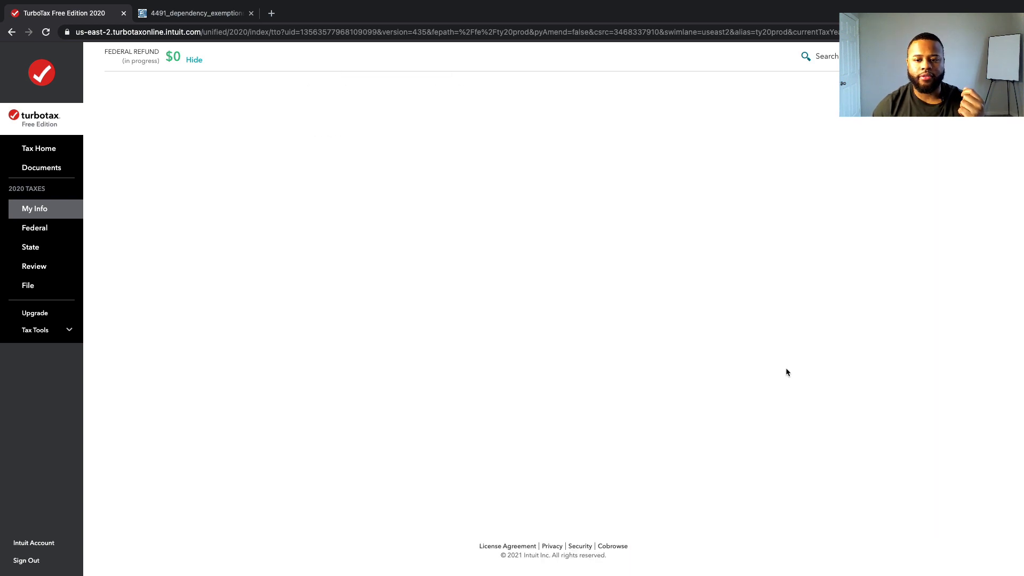
left_click(783, 298)
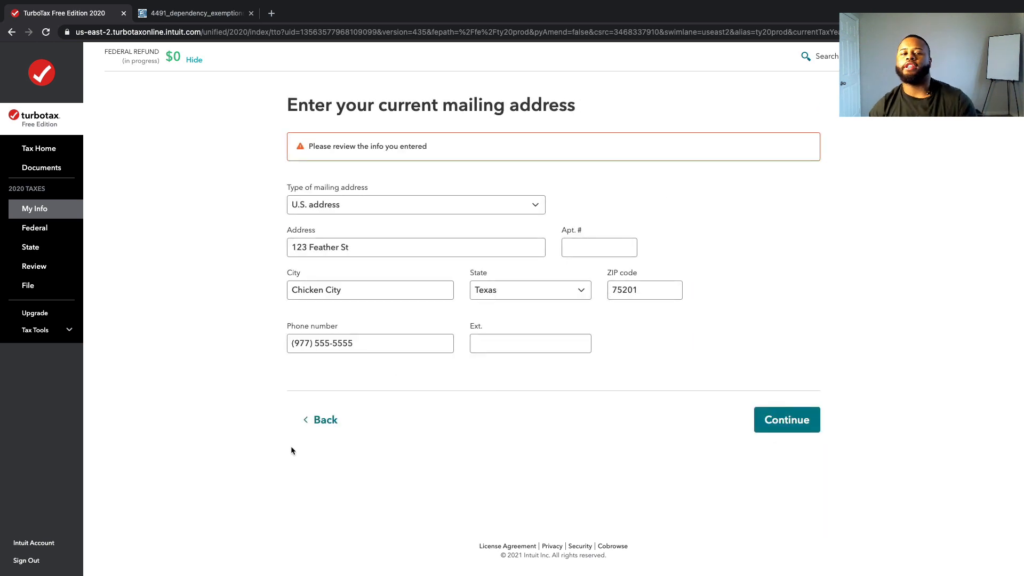
left_click(323, 422)
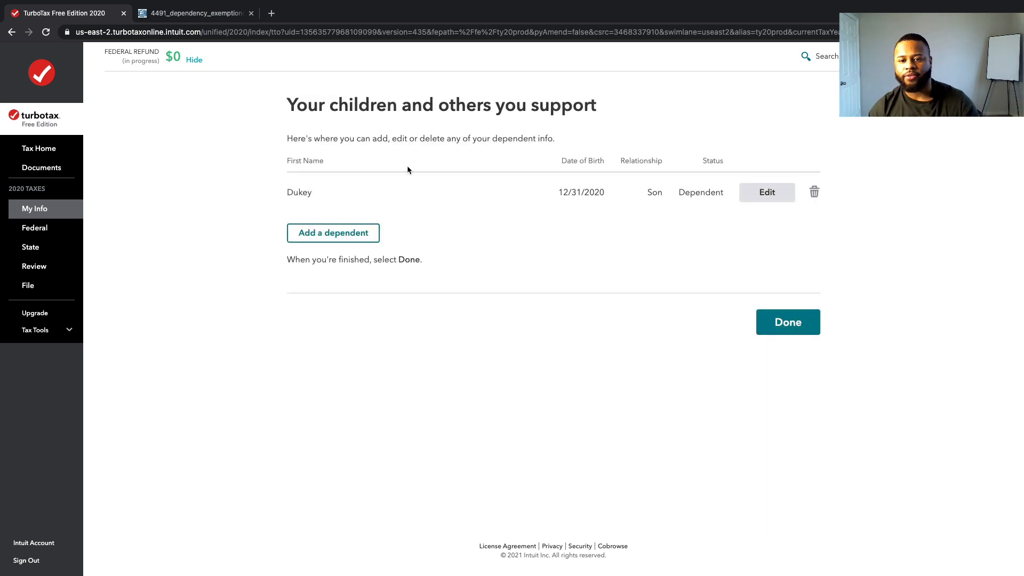
- Edit your son's dependent details to say he lived with you the whole year
left_click(766, 191)
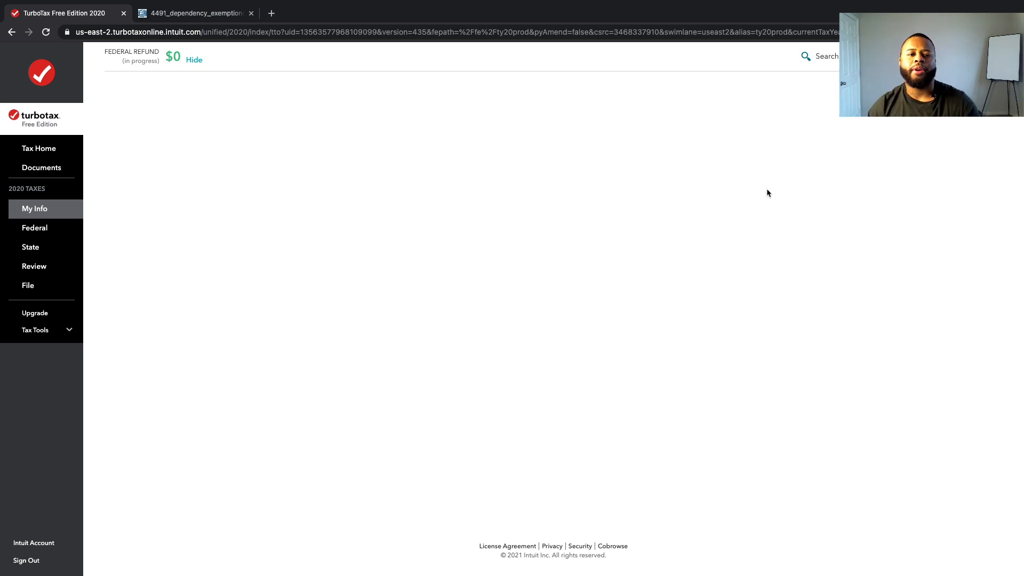
left_click(803, 295)
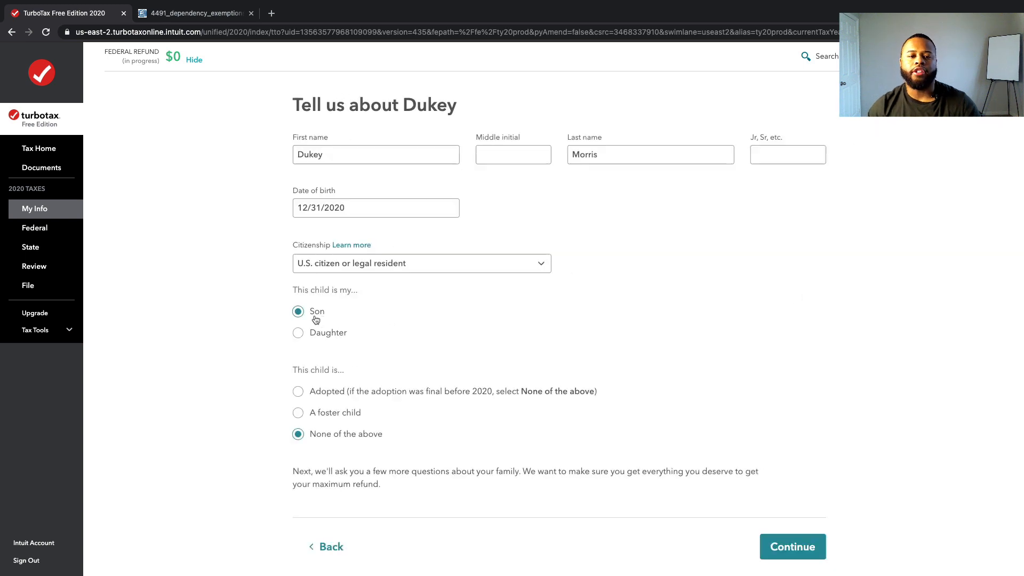
scroll(380, 236, "down", 2)
left_click(785, 506)
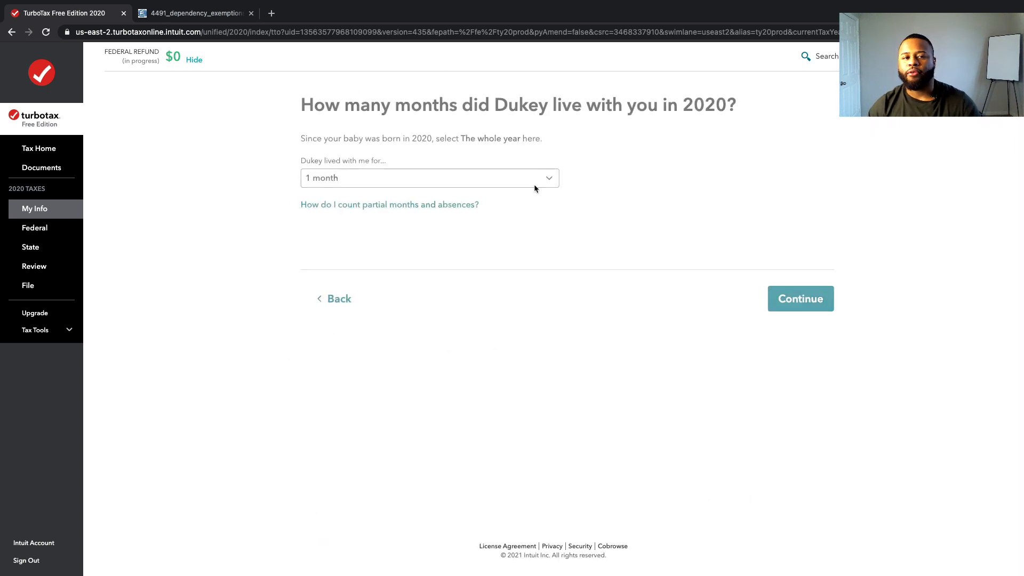
left_click(499, 182)
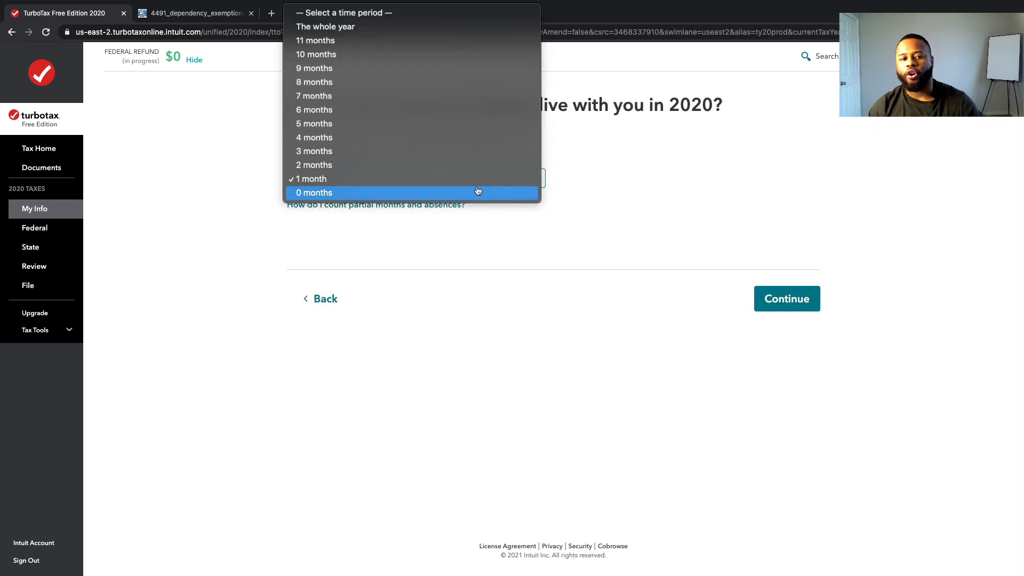
left_click(502, 27)
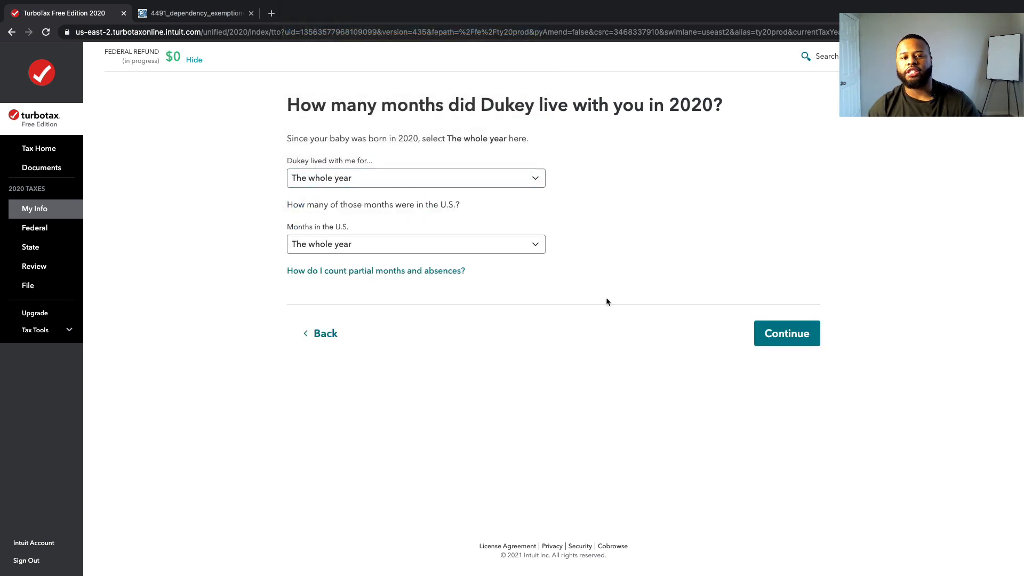
left_click(788, 332)
- Keep the remaining dependent answers, his Social Security number and the mailing address unchanged
left_click(785, 300)
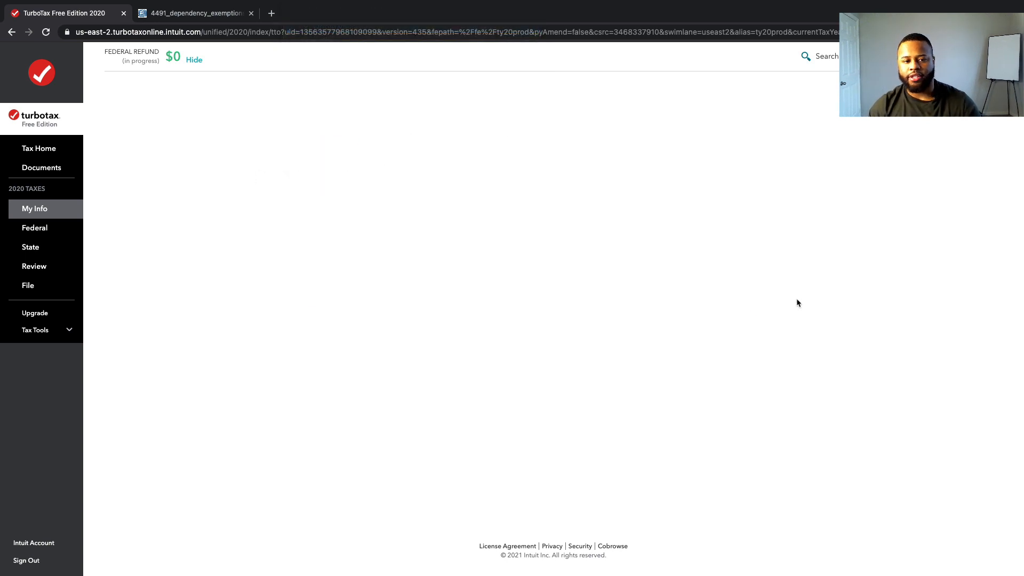
left_click(800, 301)
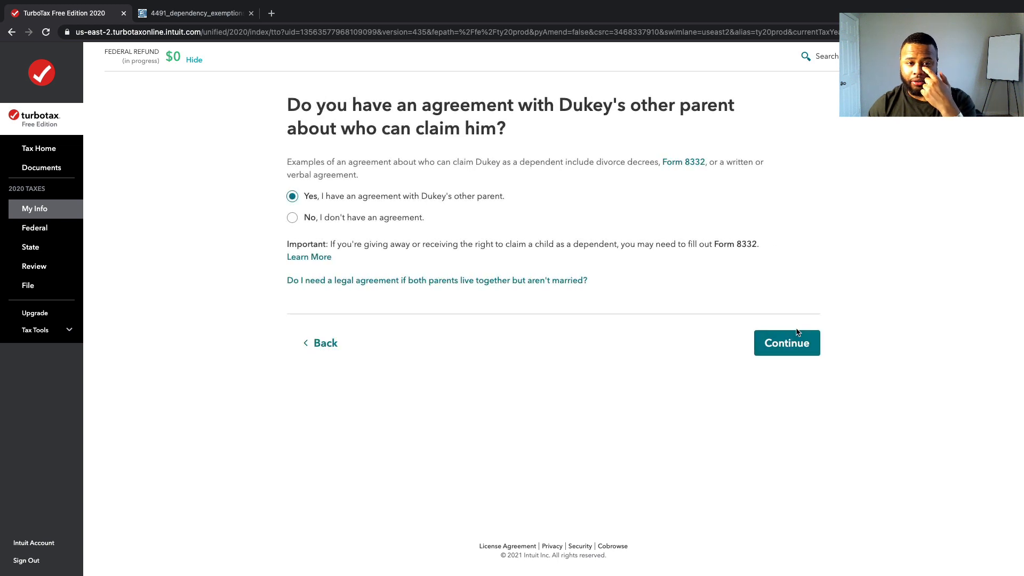
left_click(773, 339)
left_click(770, 305)
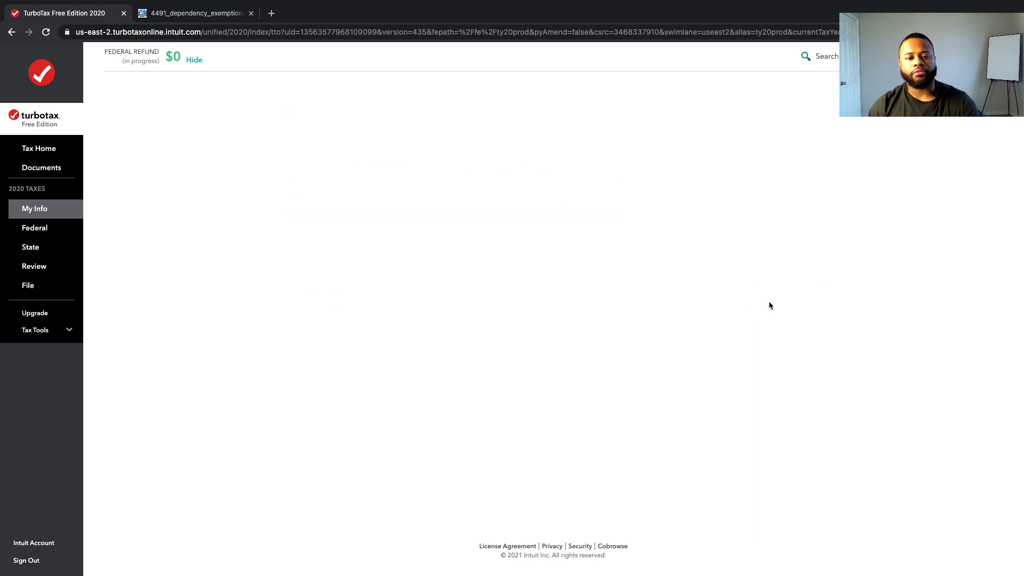
left_click(798, 424)
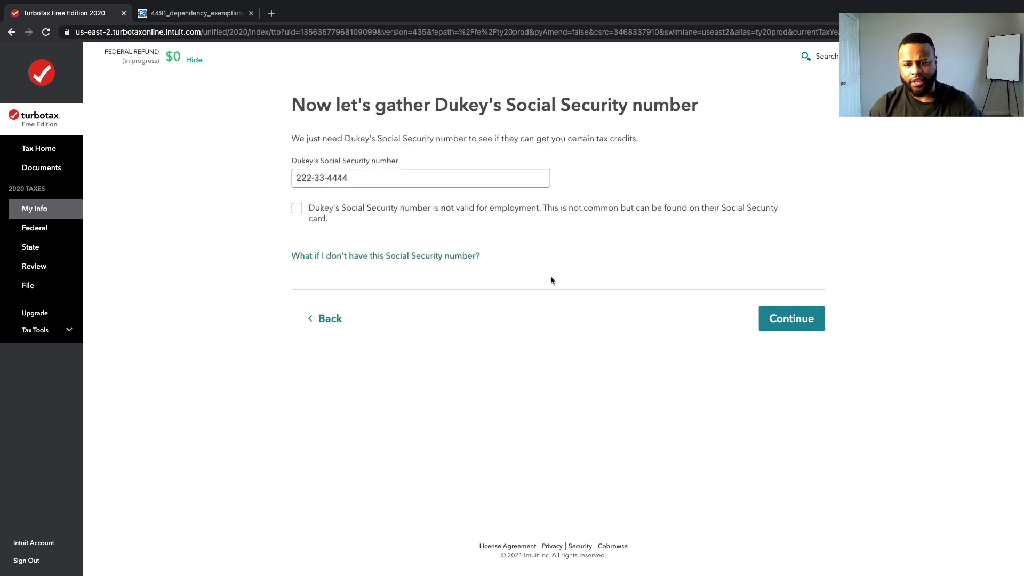
left_click(806, 323)
left_click(799, 330)
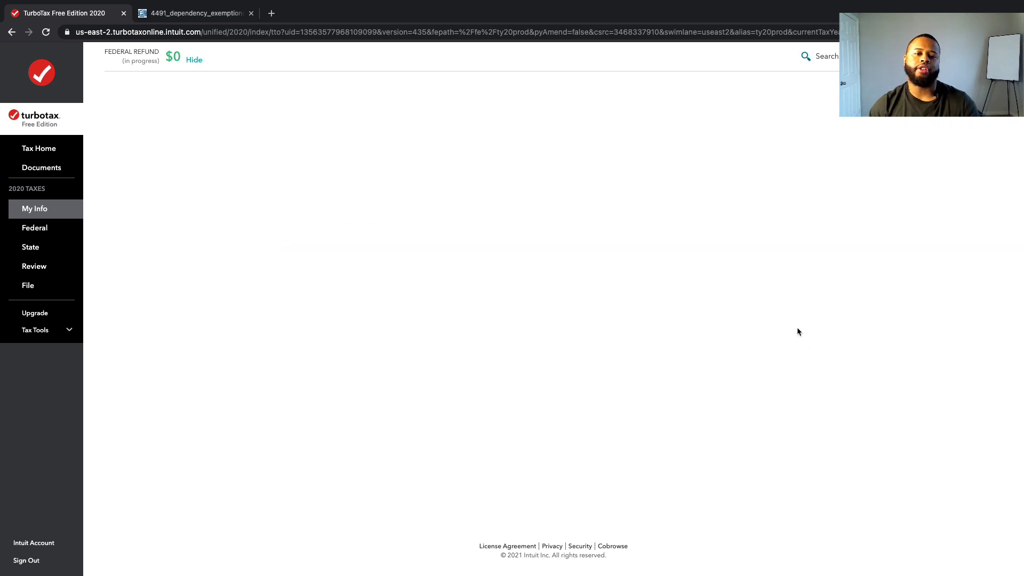
left_click(791, 412)
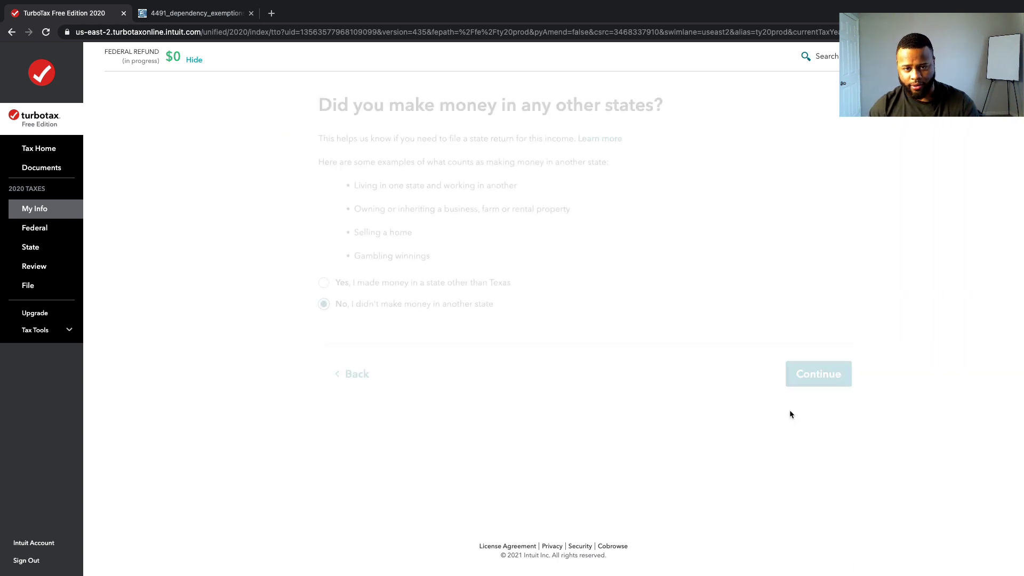
- Confirm no income from other states and reach the home upkeep question
left_click(800, 378)
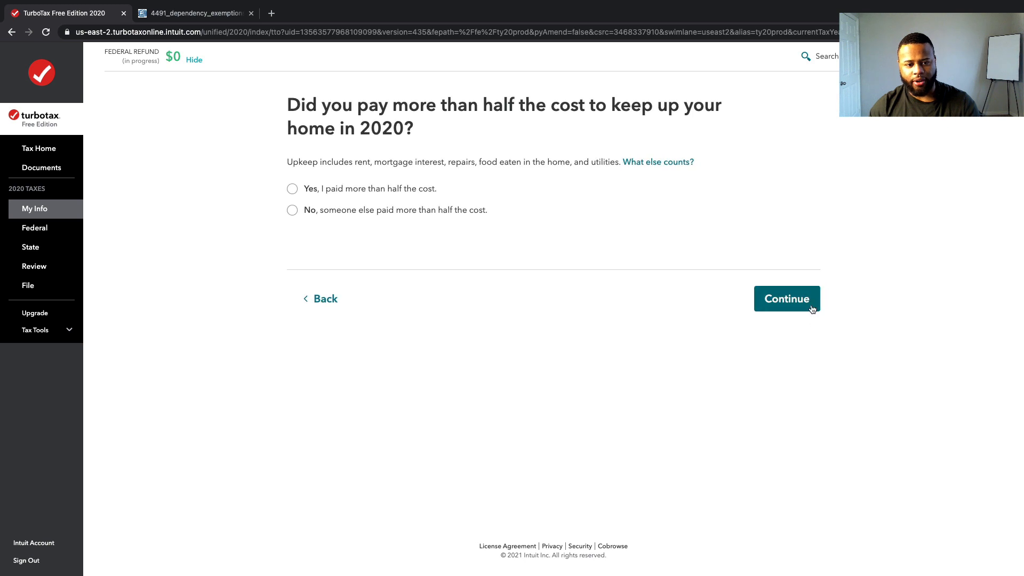
left_click(333, 300)
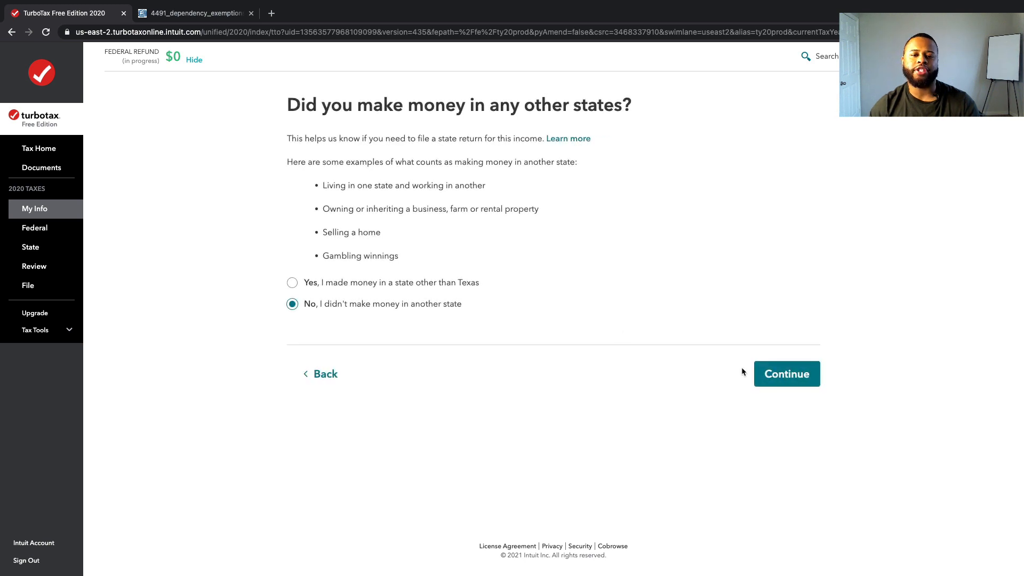
left_click(768, 373)
left_click_drag(289, 96, 633, 132)
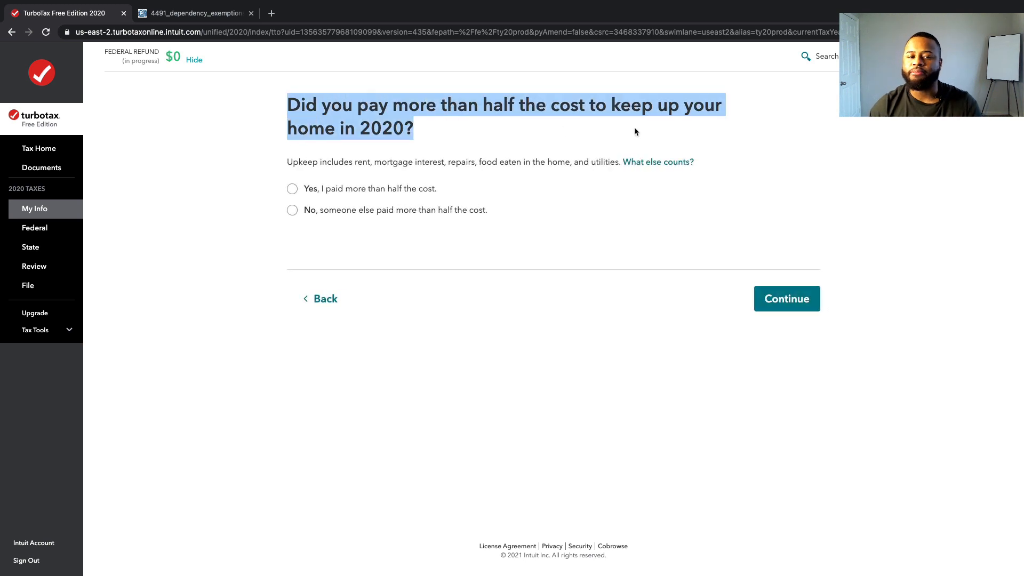
left_click(626, 342)
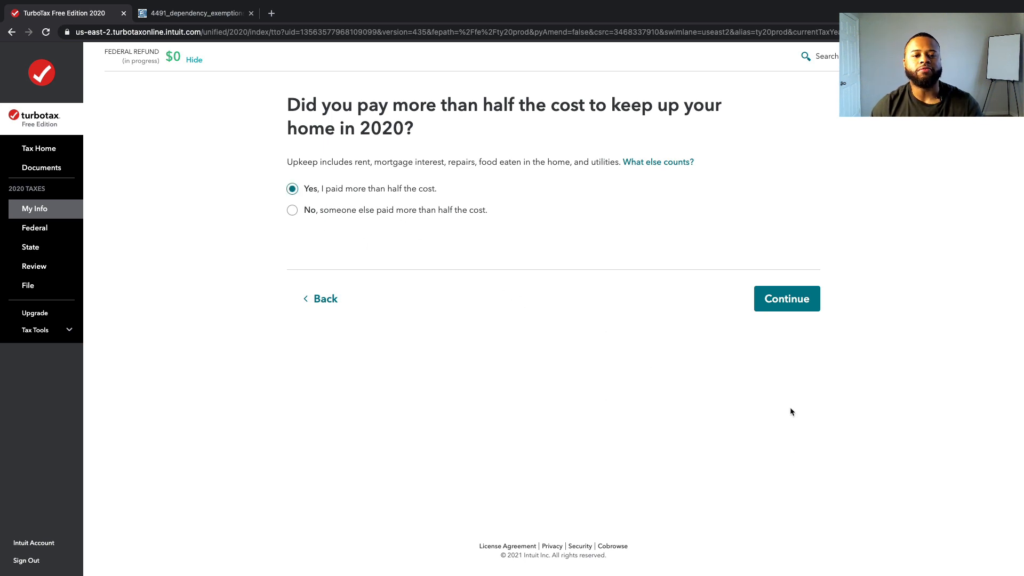
- Submit paying over half the home's upkeep, accept Head of Household, and confirm the personal info summary
left_click(776, 310)
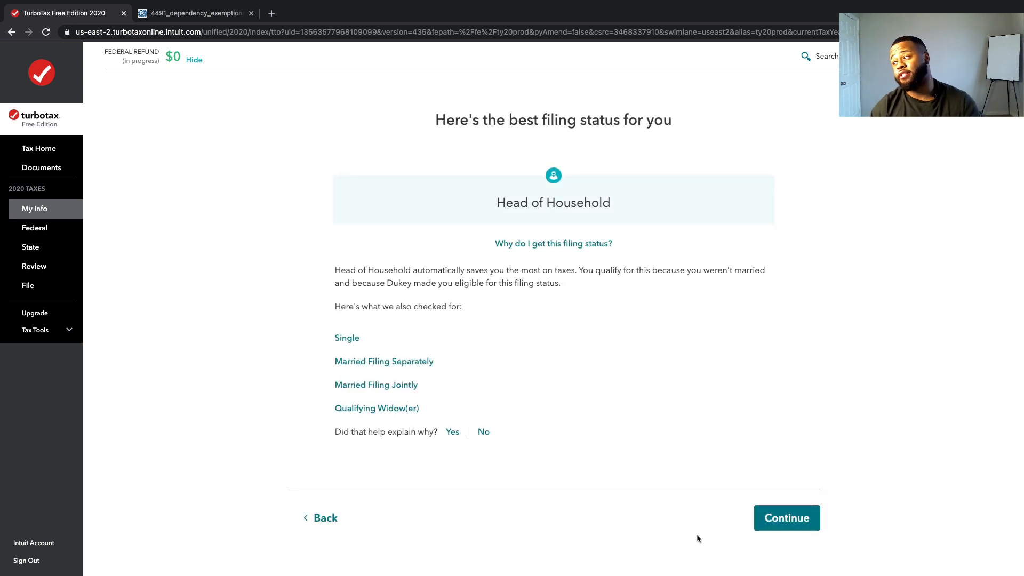
left_click_drag(622, 220, 444, 230)
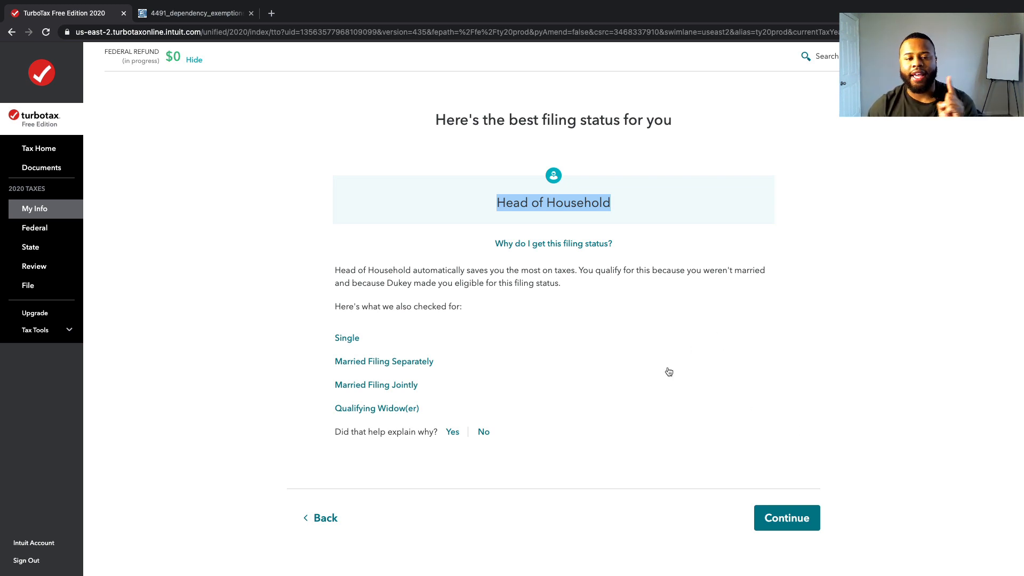
left_click(801, 523)
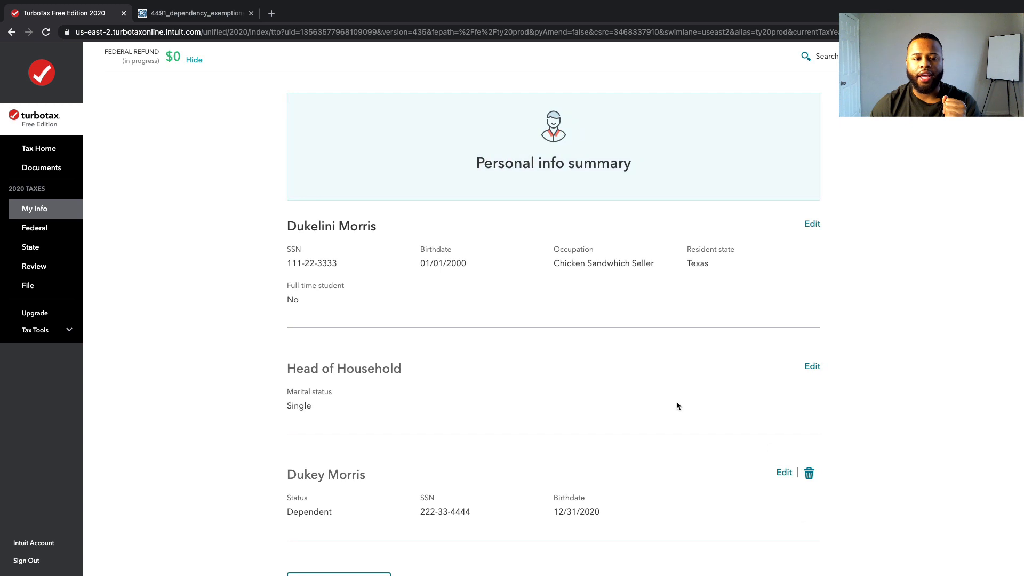
scroll(596, 422, "down", 6)
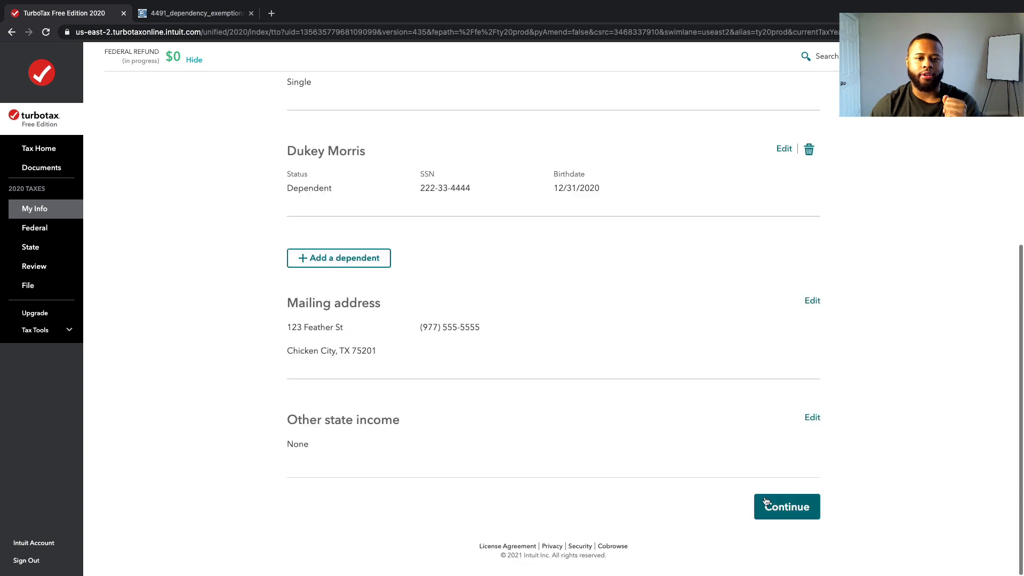
left_click(805, 503)
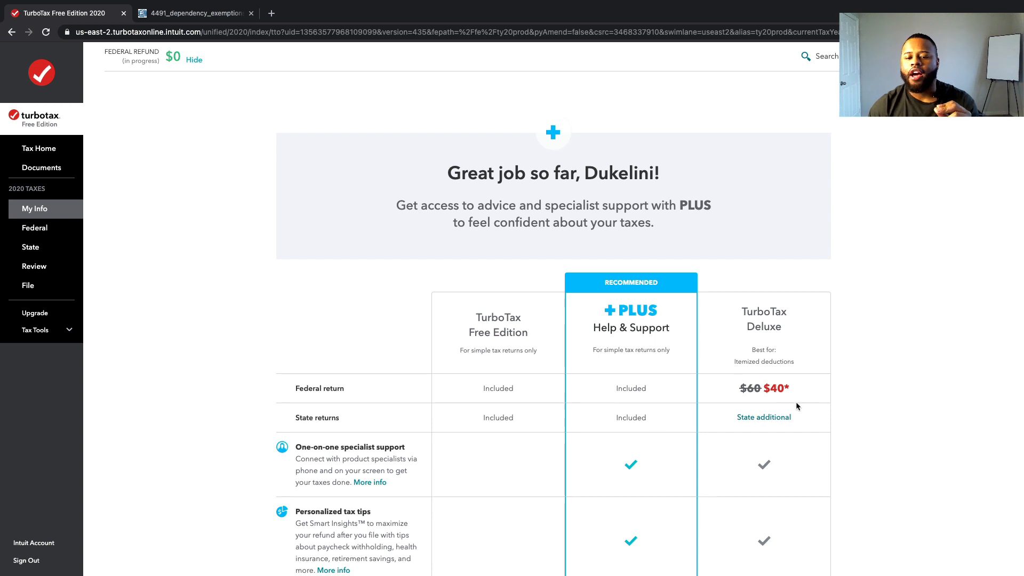
- Decline the $30 PLUS and $40 Deluxe upgrades and stay on Free Edition
scroll(560, 366, "down", 10)
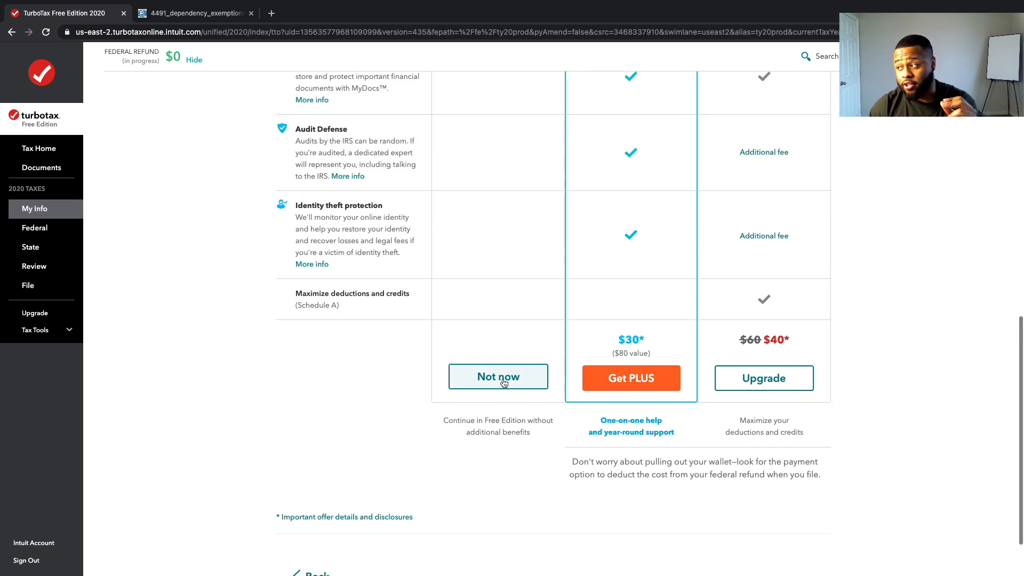
scroll(505, 376, "up", 8)
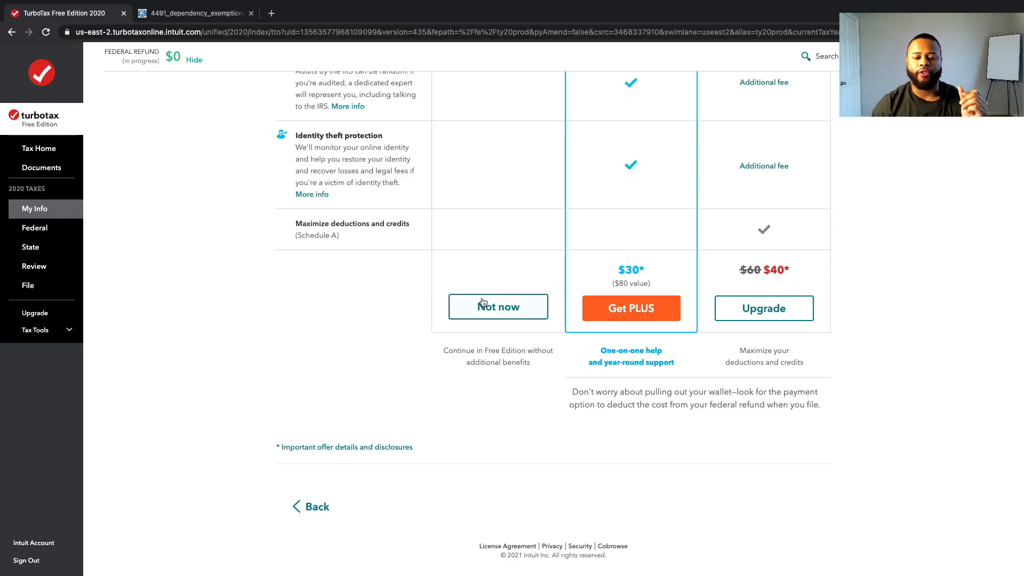
left_click(485, 311)
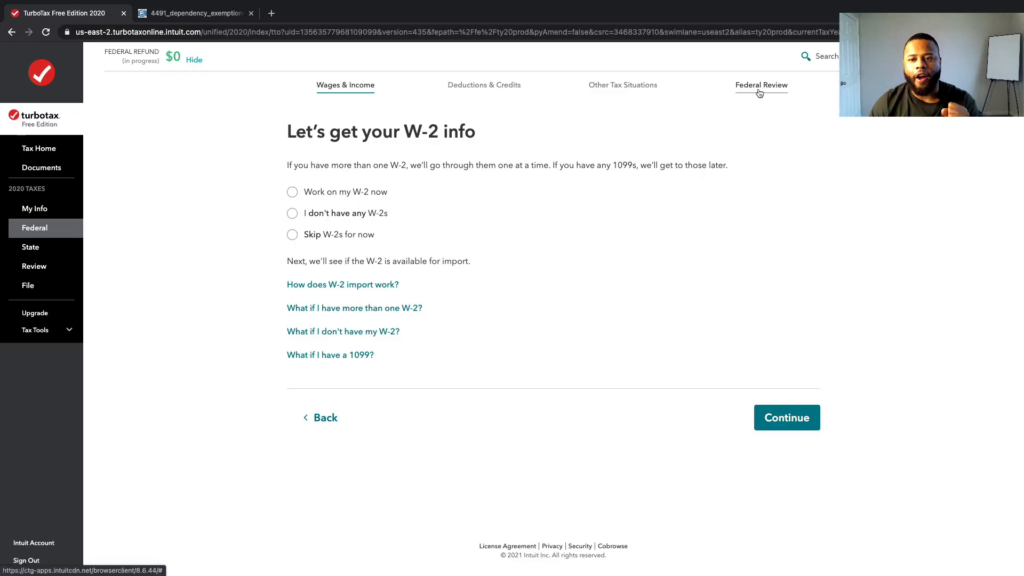
- In Federal Review, enter stimulus payments of 1,200 and 600, yielding a $1,100 Recovery Rebate Credit
left_click(762, 92)
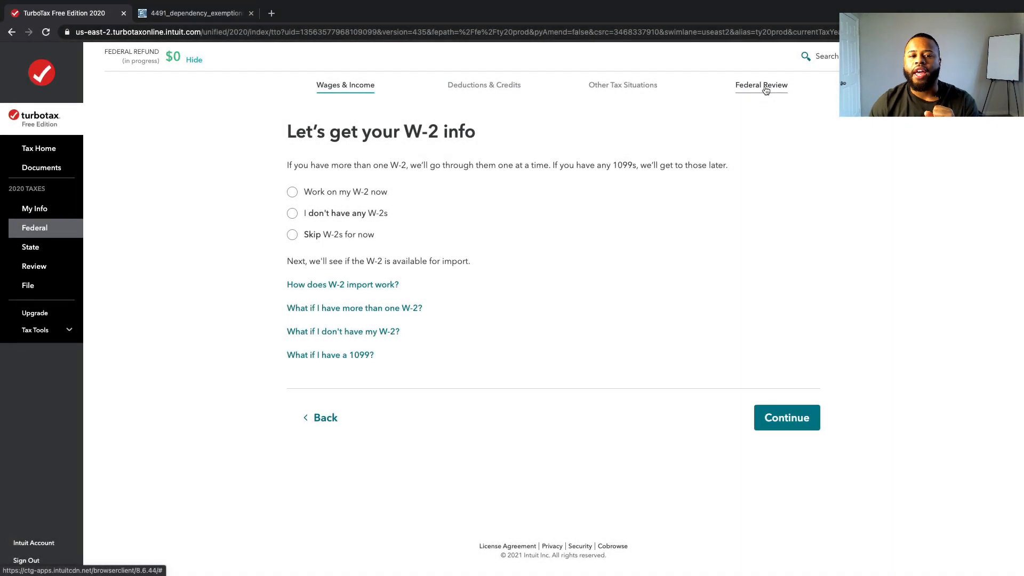
left_click(766, 93)
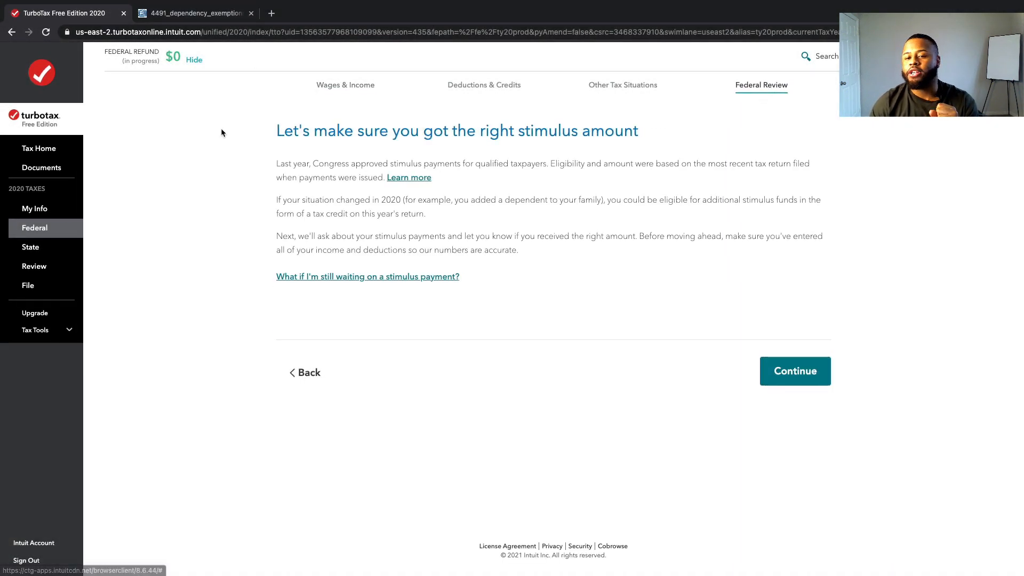
left_click_drag(276, 130, 490, 147)
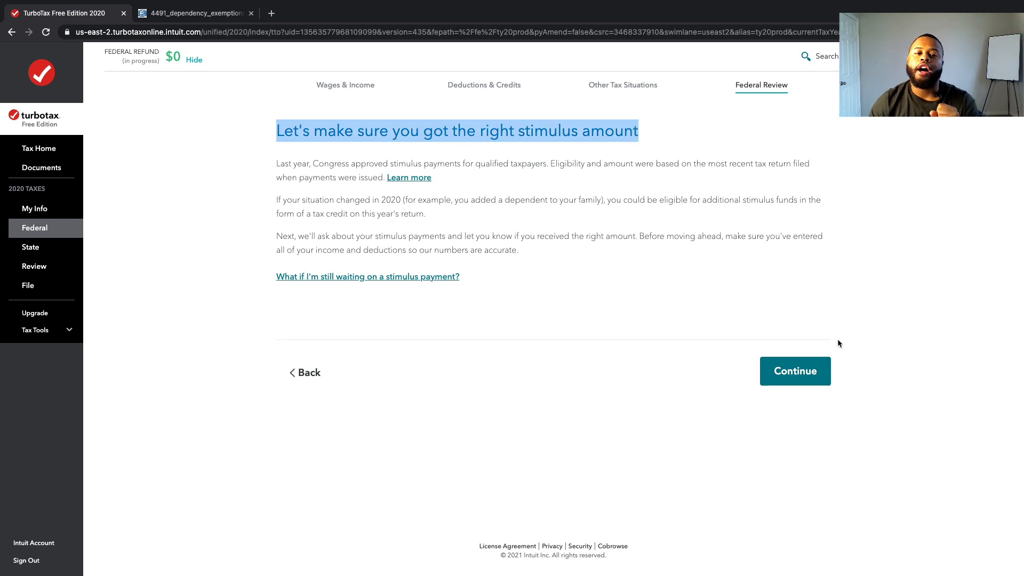
left_click(816, 379)
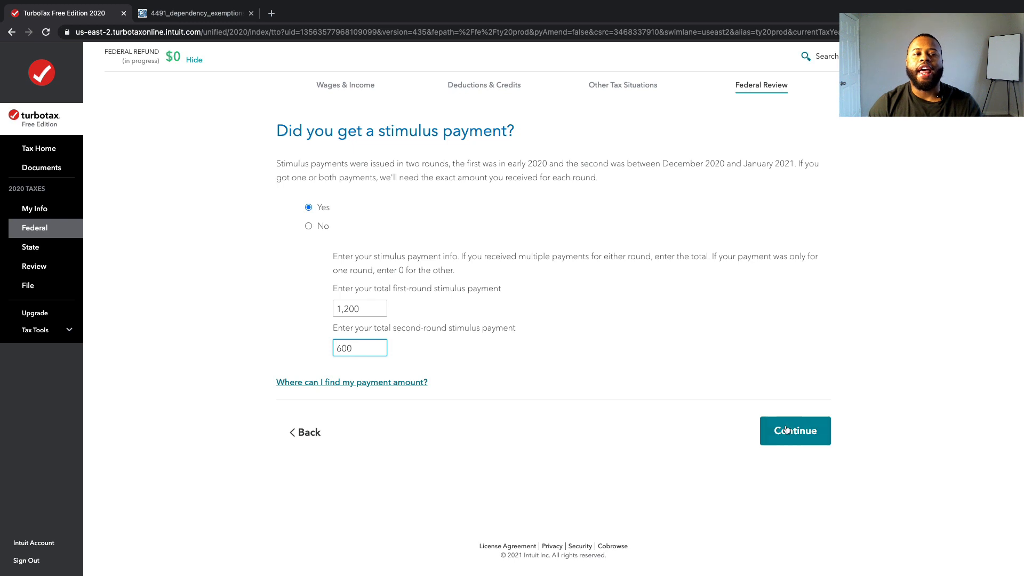
left_click(802, 441)
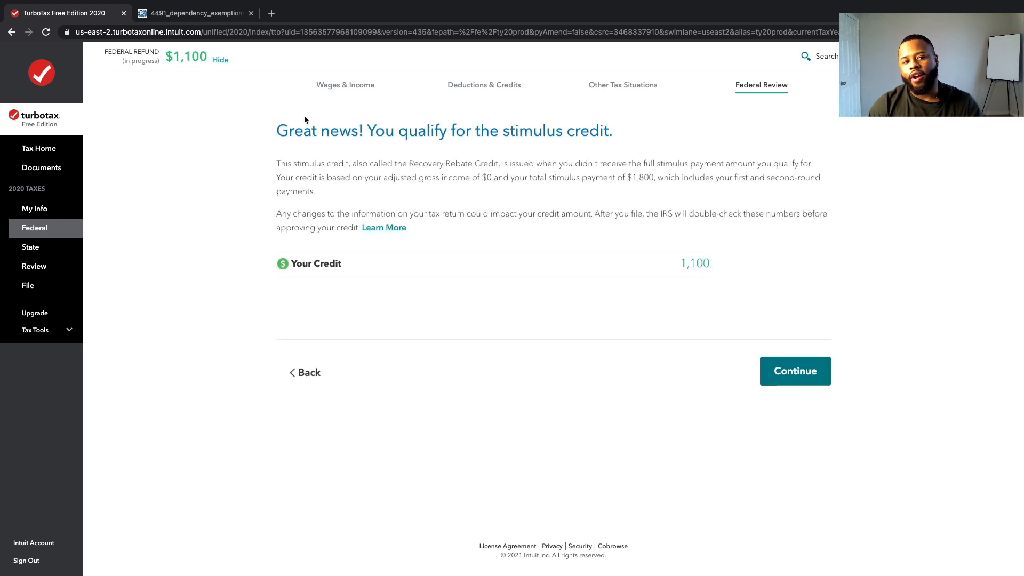